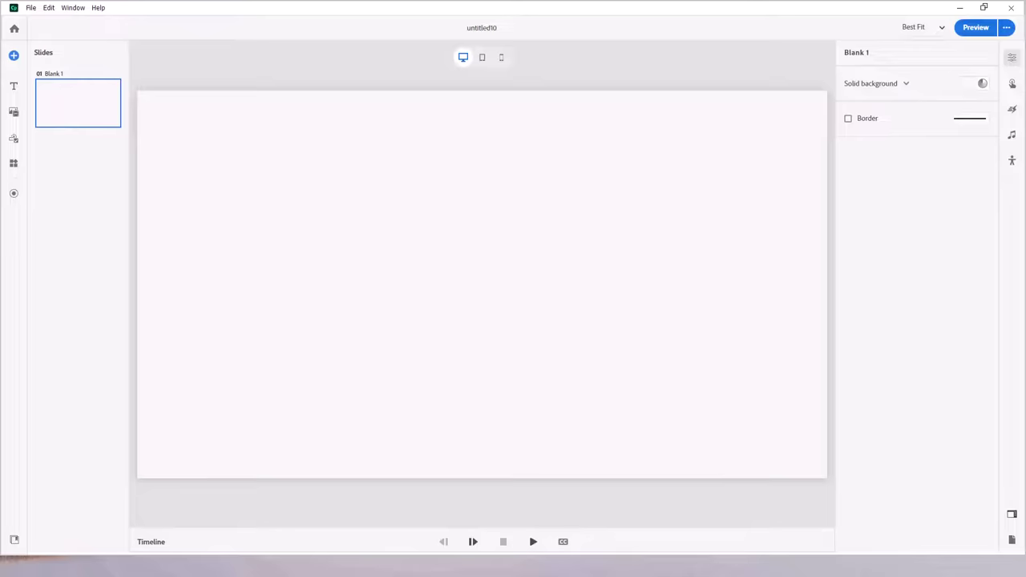
# Add a Multiple choice question slide and raise its answer options from 2 to 4.
pyautogui.click(14, 58)
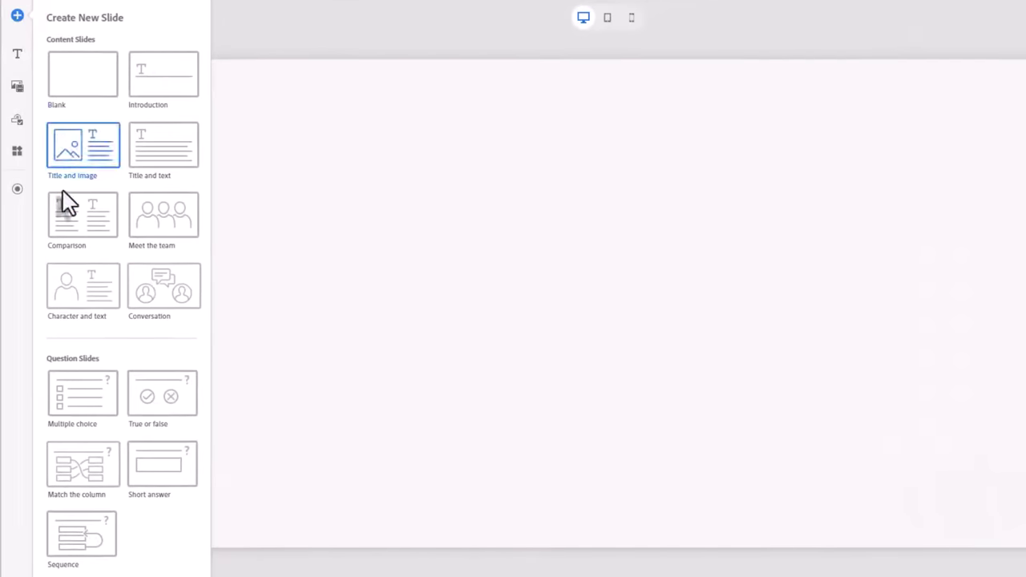
pyautogui.click(89, 407)
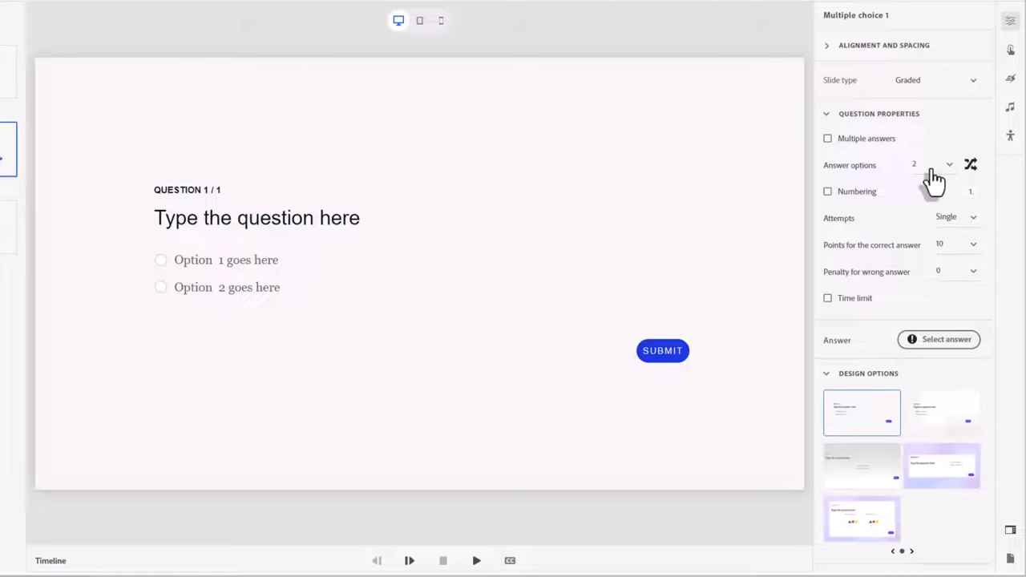
pyautogui.click(934, 181)
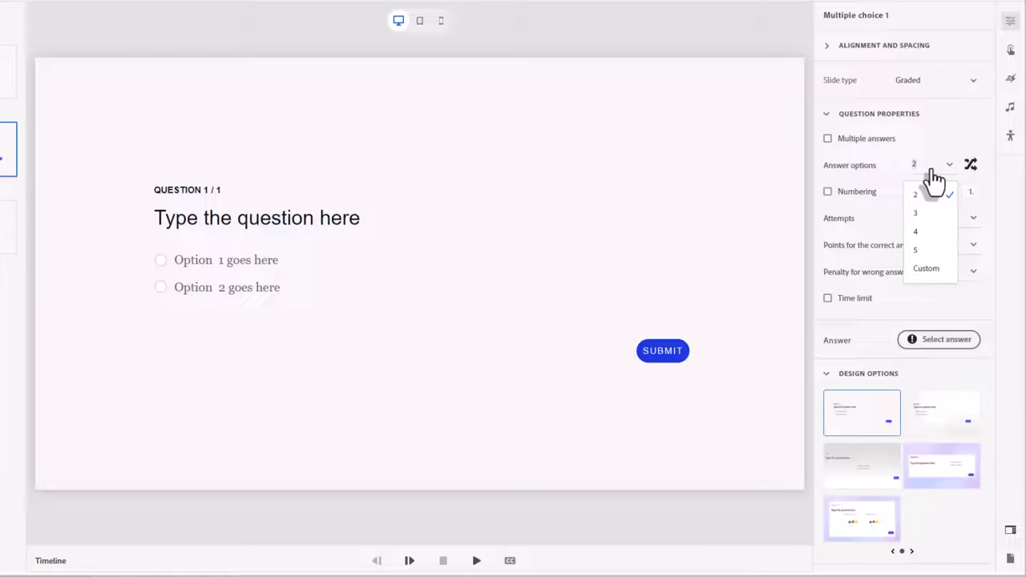
pyautogui.click(926, 231)
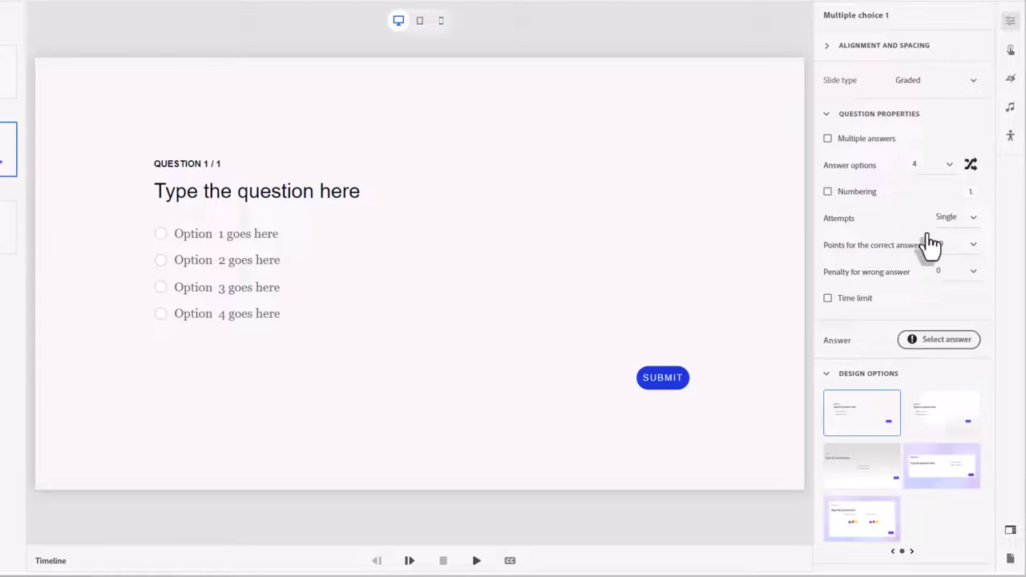
# Enter 'Who is the head of state for Canada?' with answers Pierre Poilievre, Charles III, Mary Simon, Justin Trudeau.
pyautogui.doubleClick(350, 192)
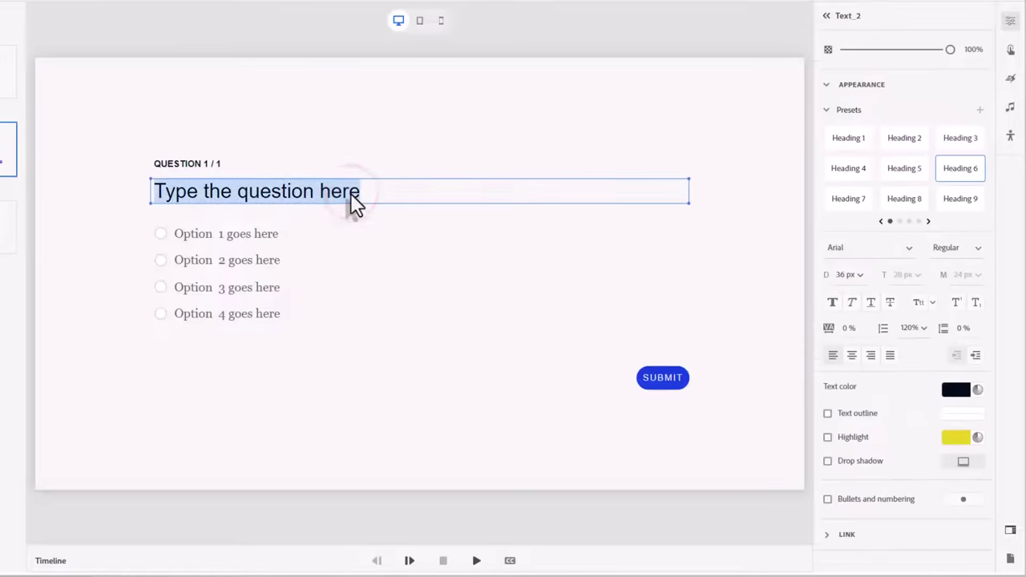
pyautogui.write('Who is the head of state for Canada?')
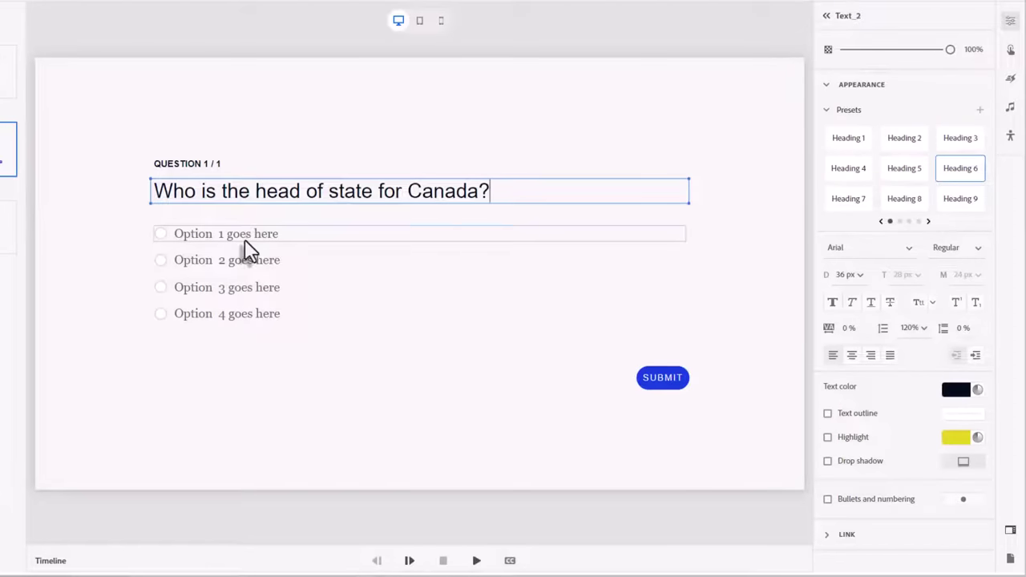
pyautogui.doubleClick(240, 233)
pyautogui.write('Pierre Poilievre')
pyautogui.doubleClick(268, 262)
pyautogui.write('Charles III')
pyautogui.doubleClick(240, 287)
pyautogui.write('Mary Simon')
pyautogui.doubleClick(241, 313)
pyautogui.write('Justin Trudeau')
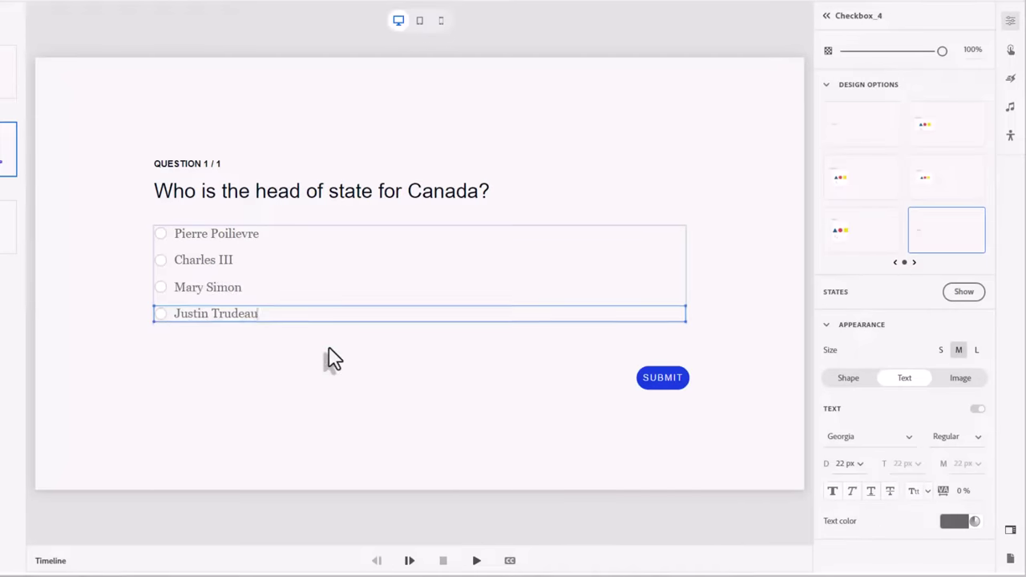
# Deselect the answer options and look over the question settings.
pyautogui.click(328, 338)
pyautogui.click(107, 237)
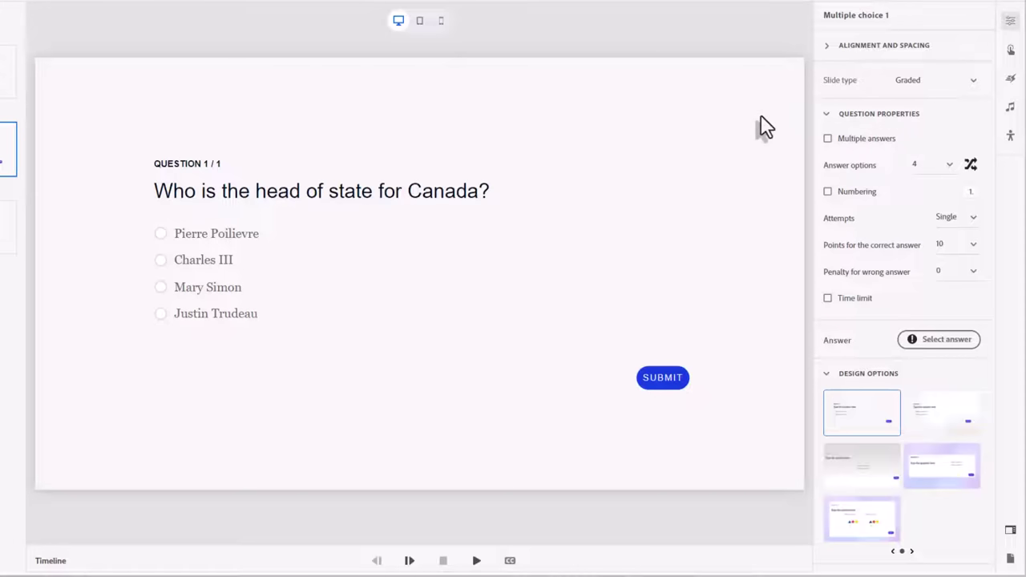
pyautogui.scroll(-4, 918, 213)
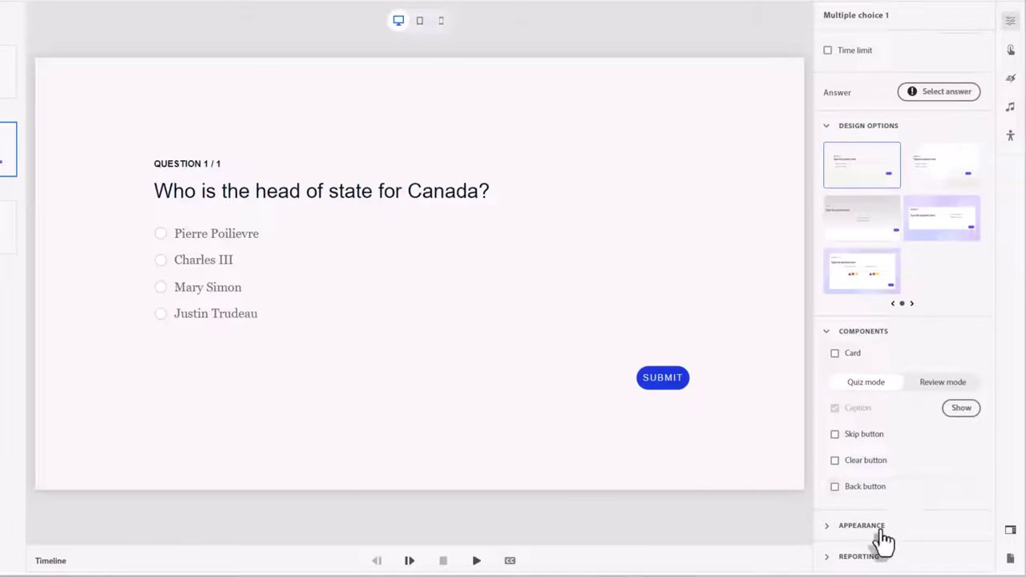
pyautogui.scroll(3, 925, 309)
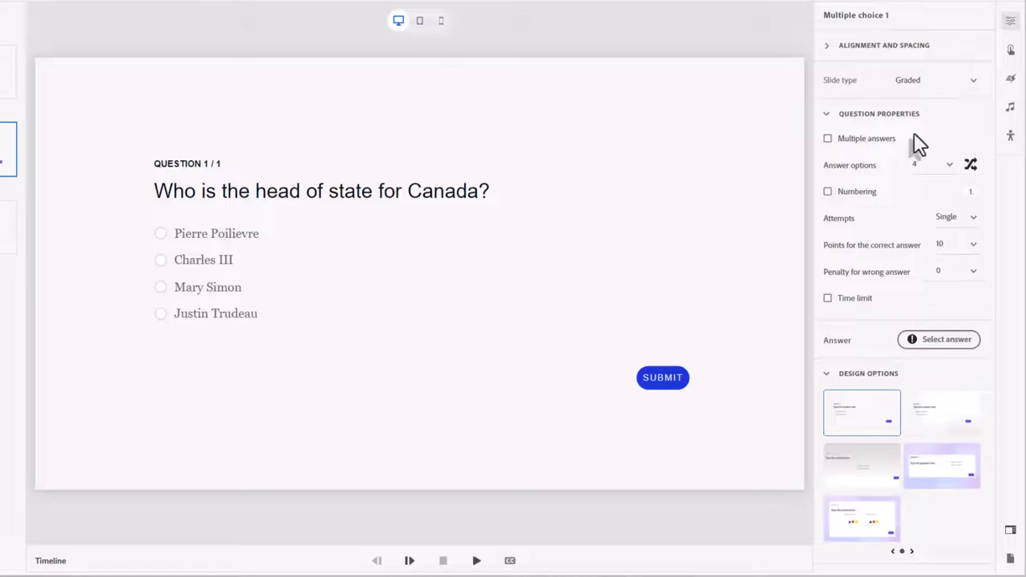
# Set the question's Content width to 80%, checking the phone layout before returning to desktop.
pyautogui.click(827, 47)
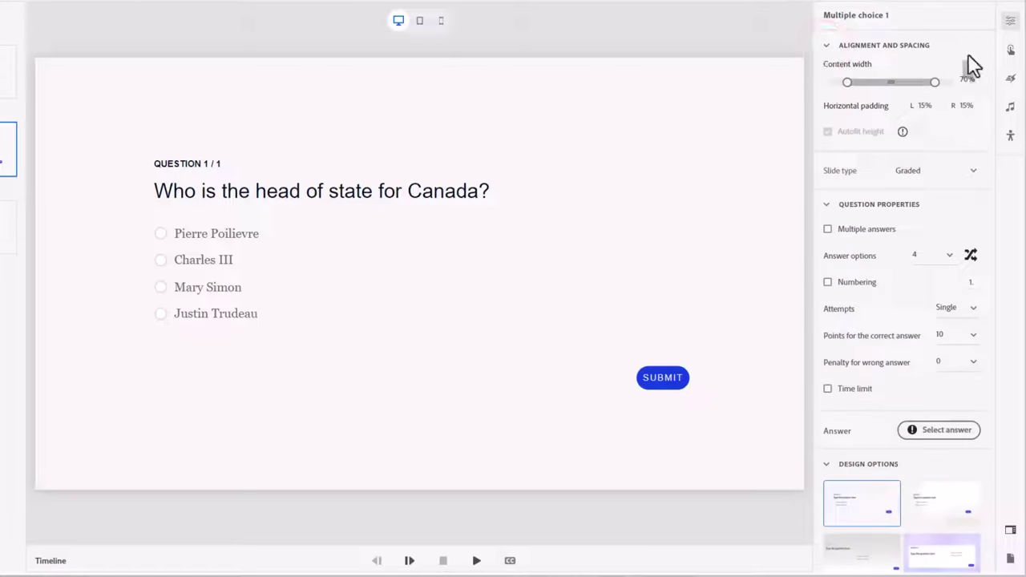
pyautogui.click(966, 77)
pyautogui.press('Return')
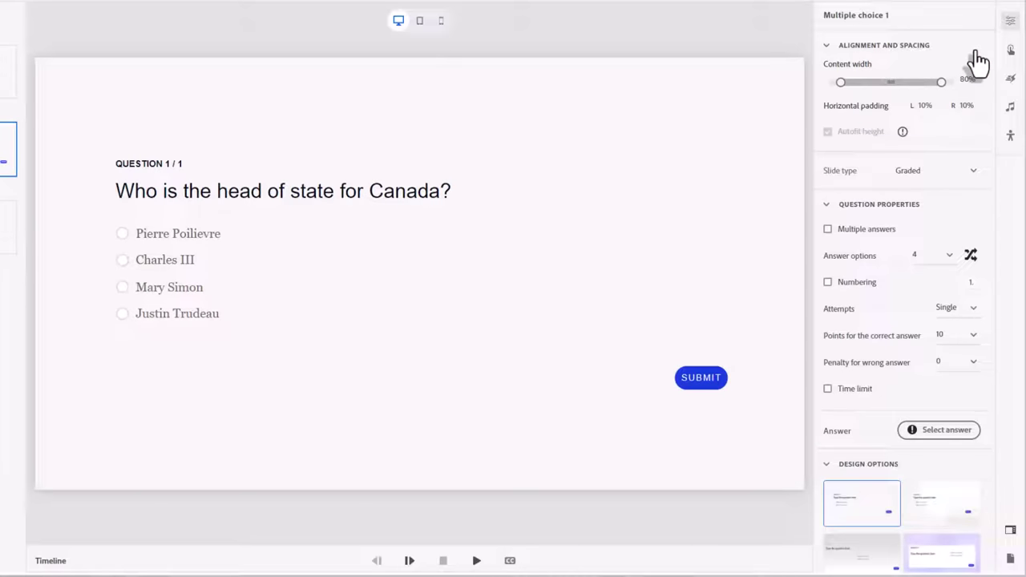
pyautogui.click(441, 24)
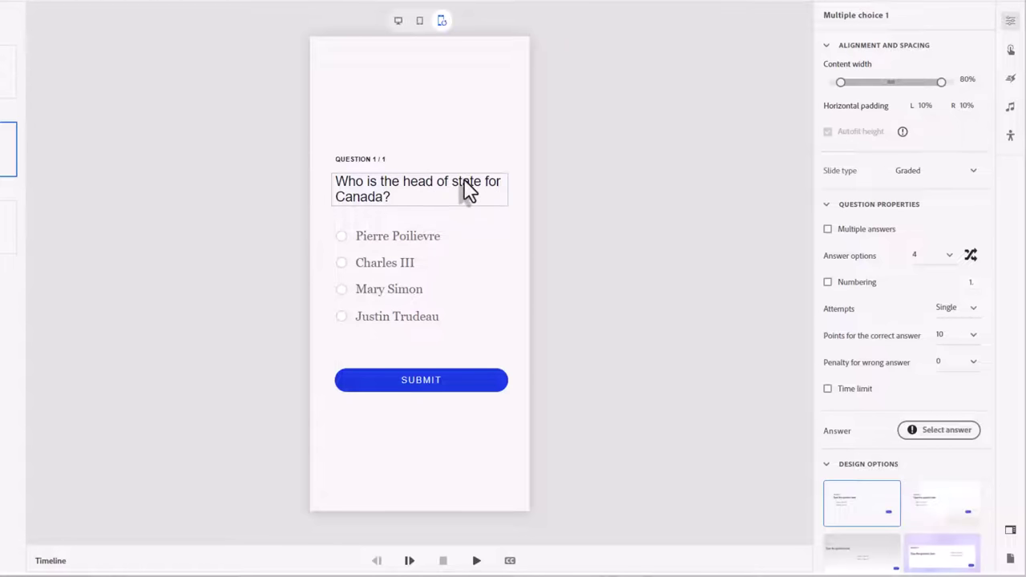
pyautogui.click(397, 21)
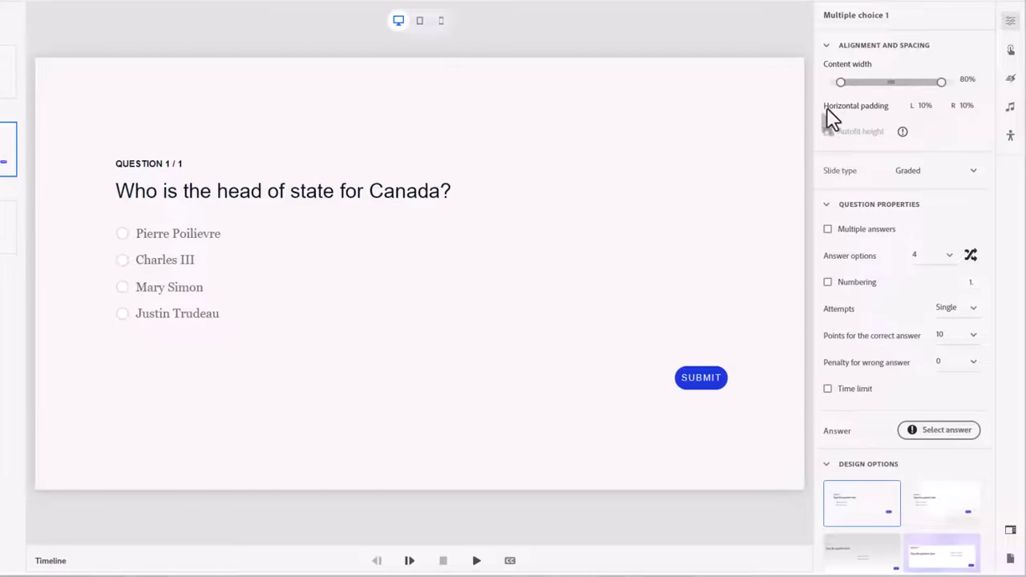
pyautogui.click(947, 181)
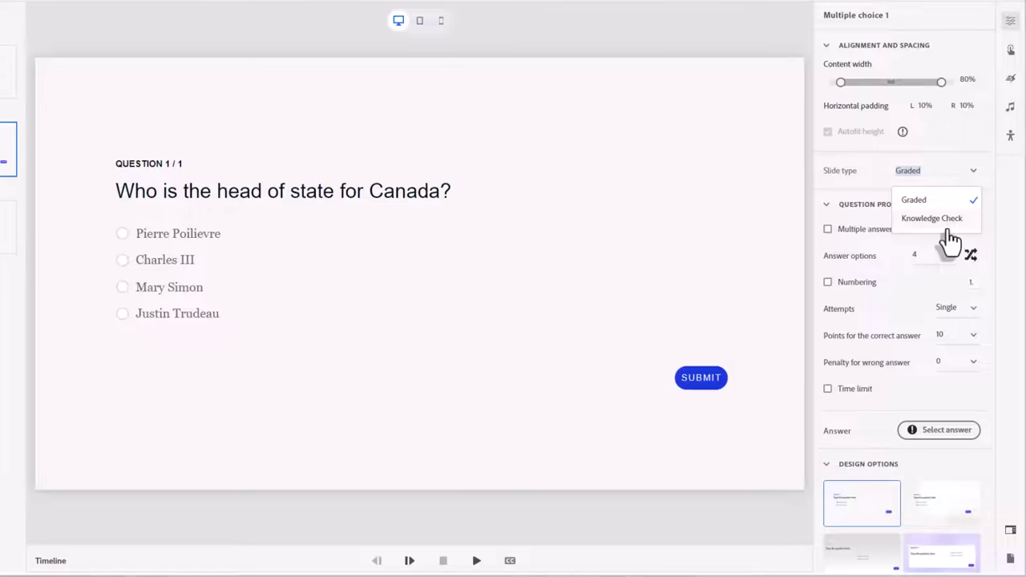
pyautogui.click(917, 171)
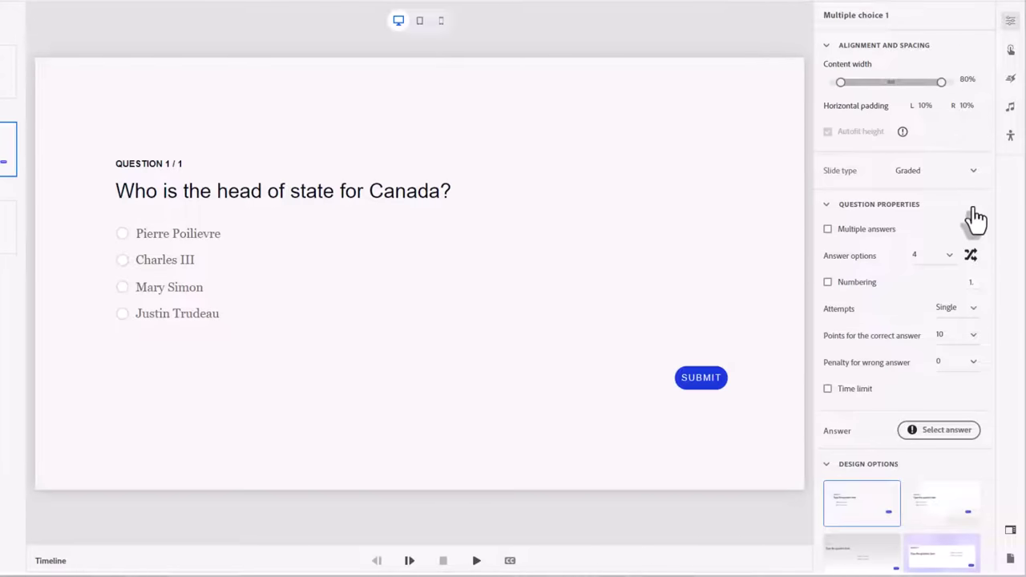
# Allow multiple answers and mark Pierre Poilievre and Charles III as correct.
pyautogui.click(828, 232)
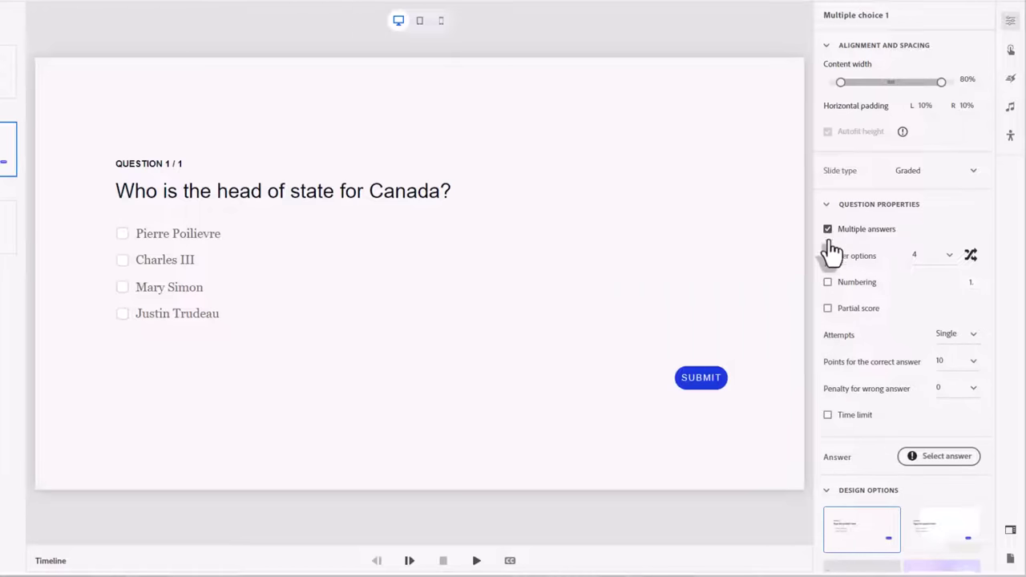
pyautogui.click(944, 458)
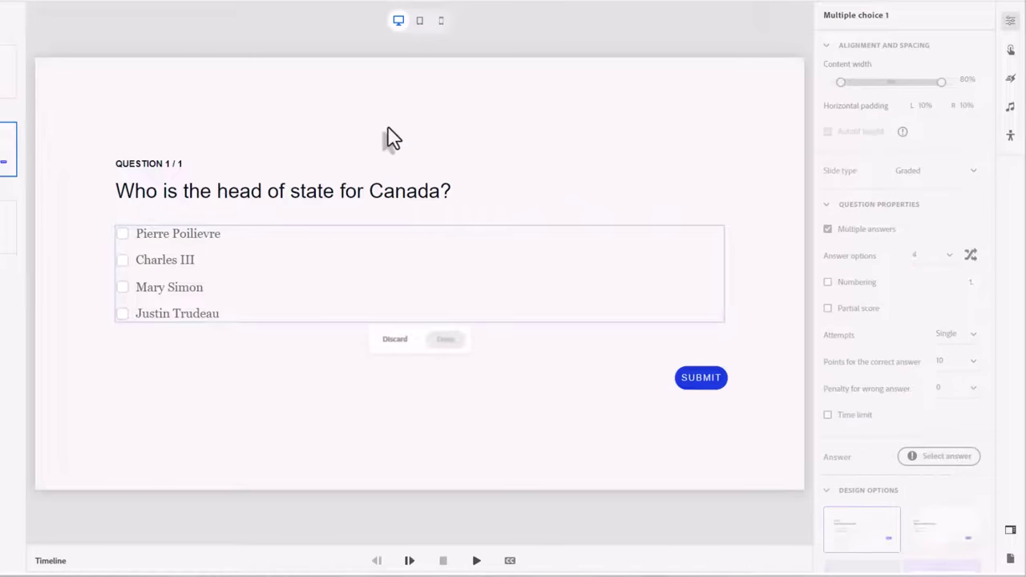
pyautogui.click(122, 233)
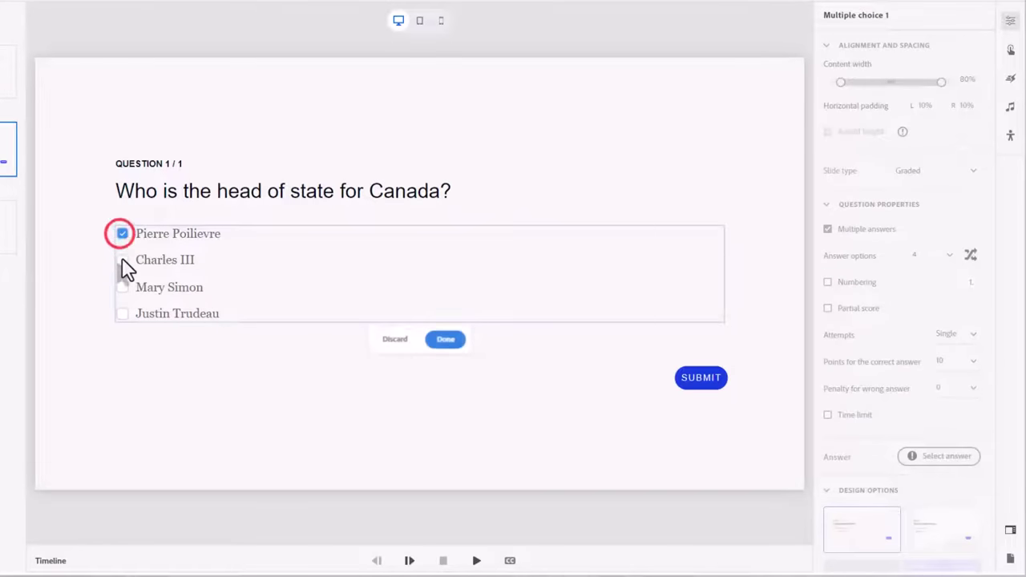
pyautogui.click(122, 259)
pyautogui.click(446, 340)
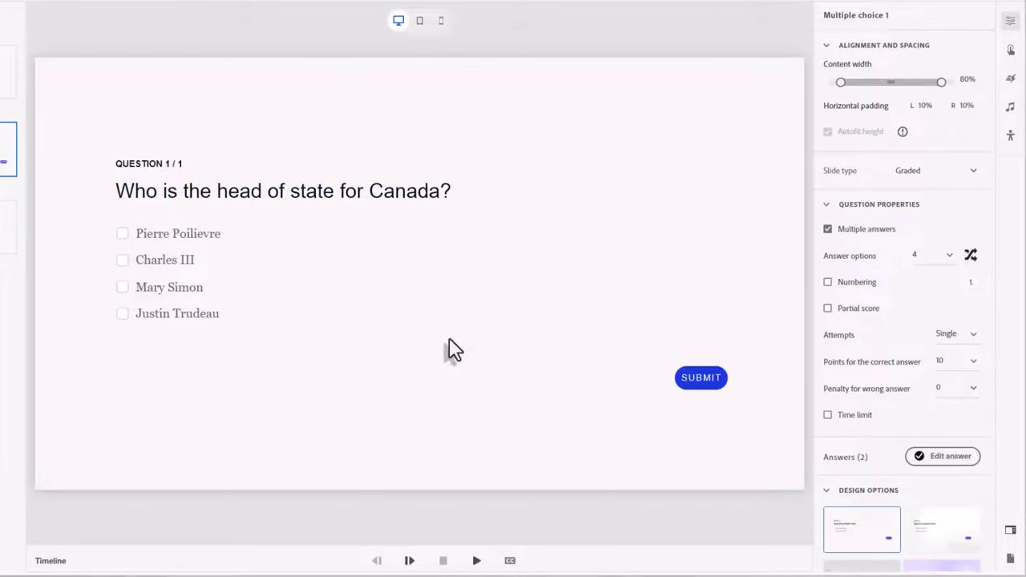
# Switch back to a single answer and make Charles III the only correct answer.
pyautogui.click(827, 230)
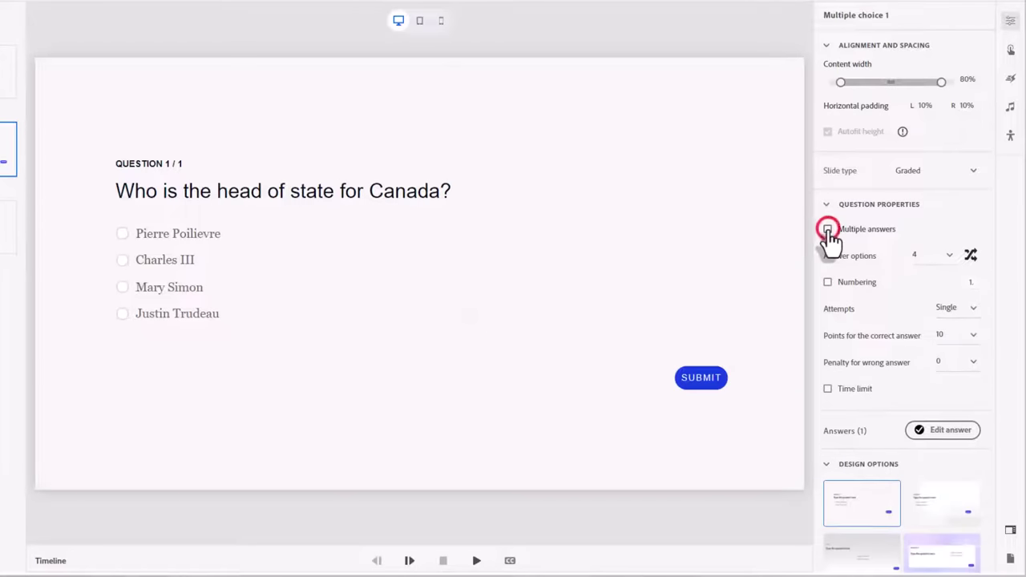
pyautogui.click(948, 437)
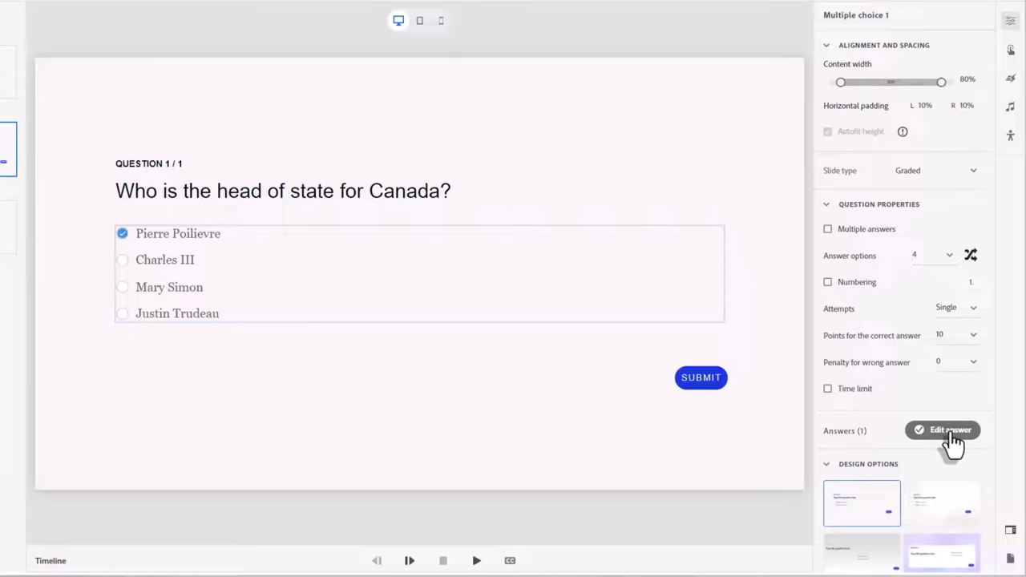
pyautogui.click(951, 435)
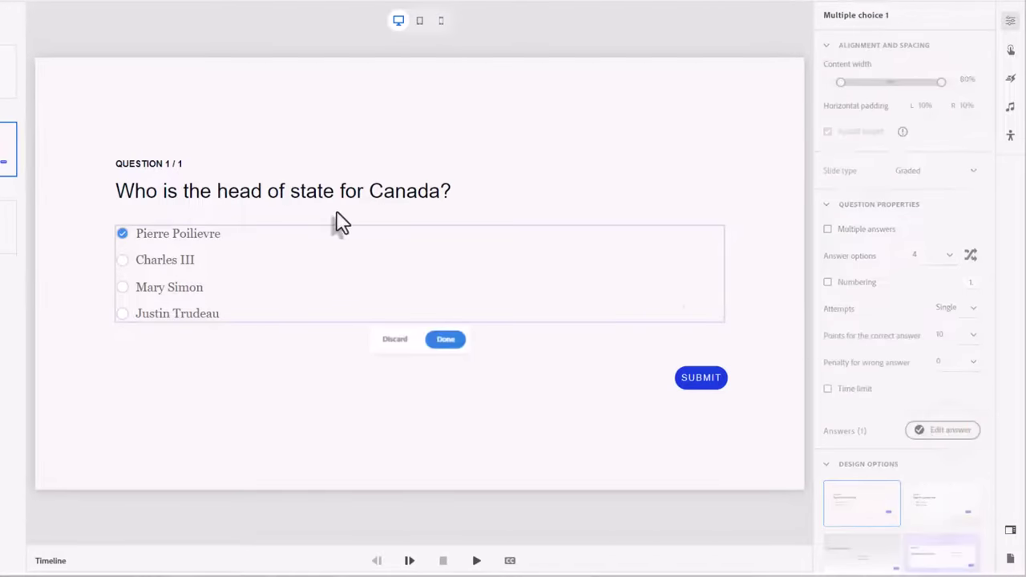
pyautogui.click(122, 260)
pyautogui.click(447, 347)
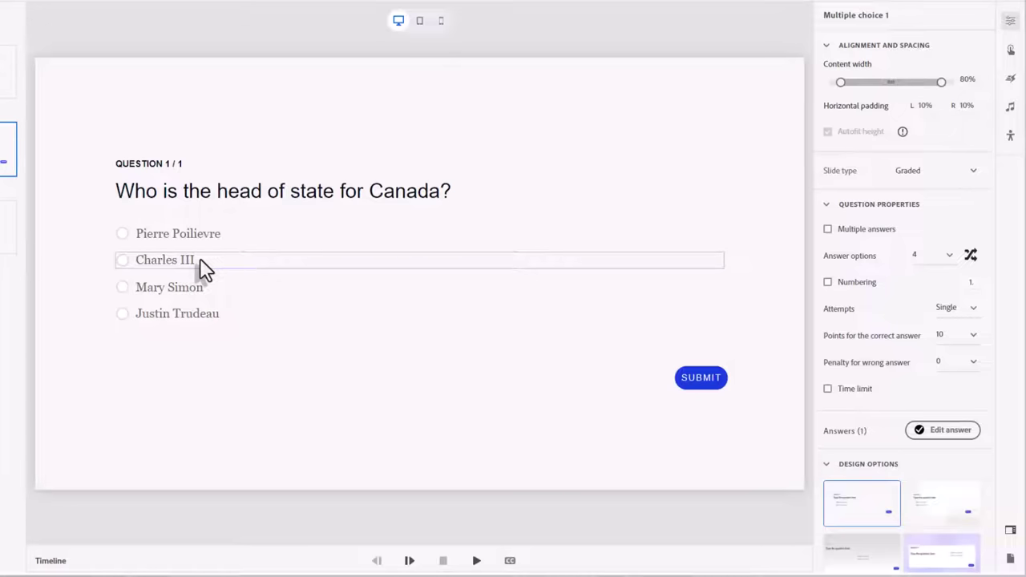
# Shuffle the order of the four answer options.
pyautogui.click(971, 257)
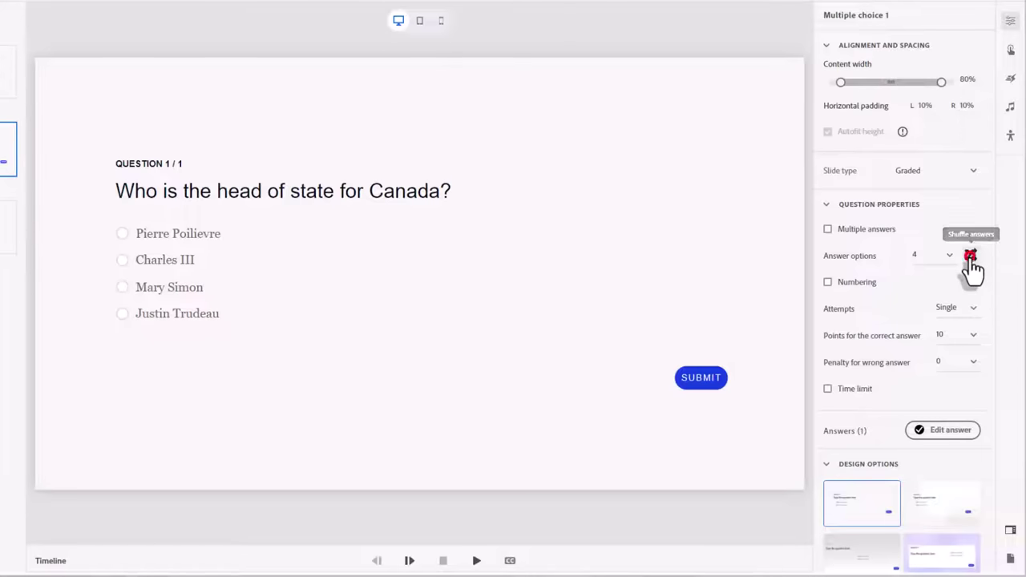
# Turn on answer Numbering so options read 1. through 4., reviewing the numbering styles.
pyautogui.click(827, 285)
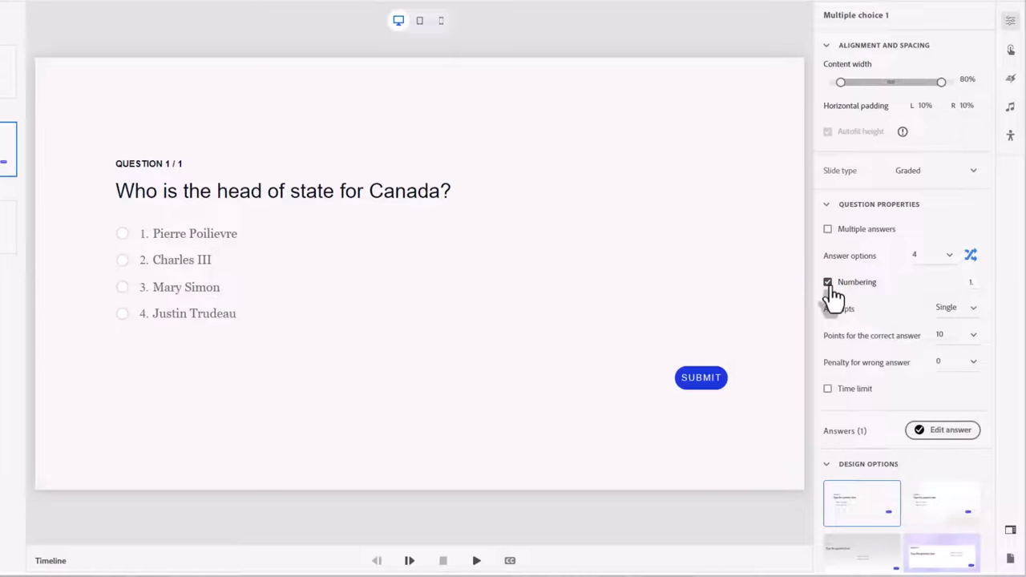
pyautogui.click(969, 284)
pyautogui.click(966, 309)
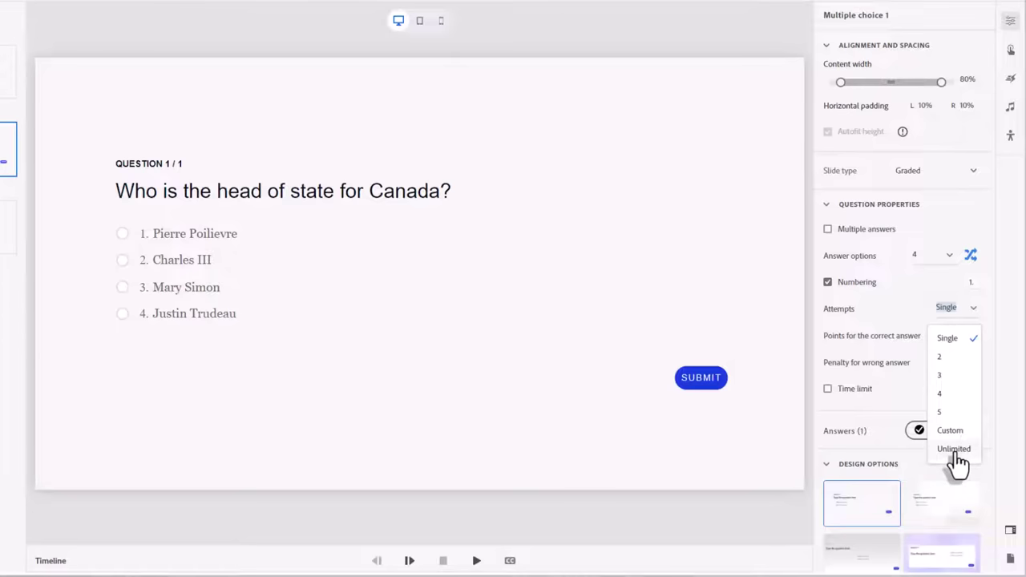
# Keep a single attempt, 10 points for the correct answer and a 0 wrong-answer penalty.
pyautogui.click(986, 327)
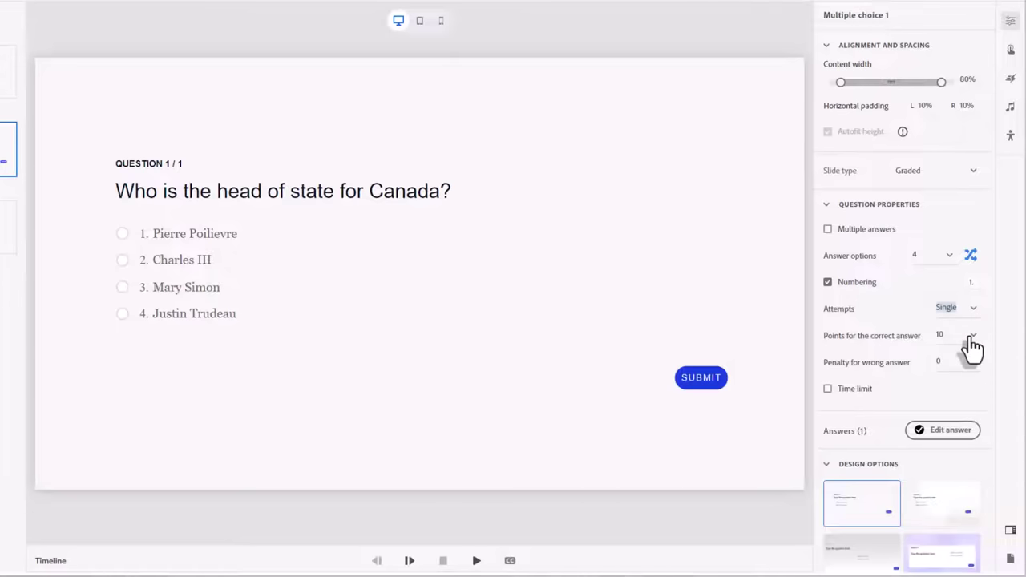
pyautogui.click(972, 341)
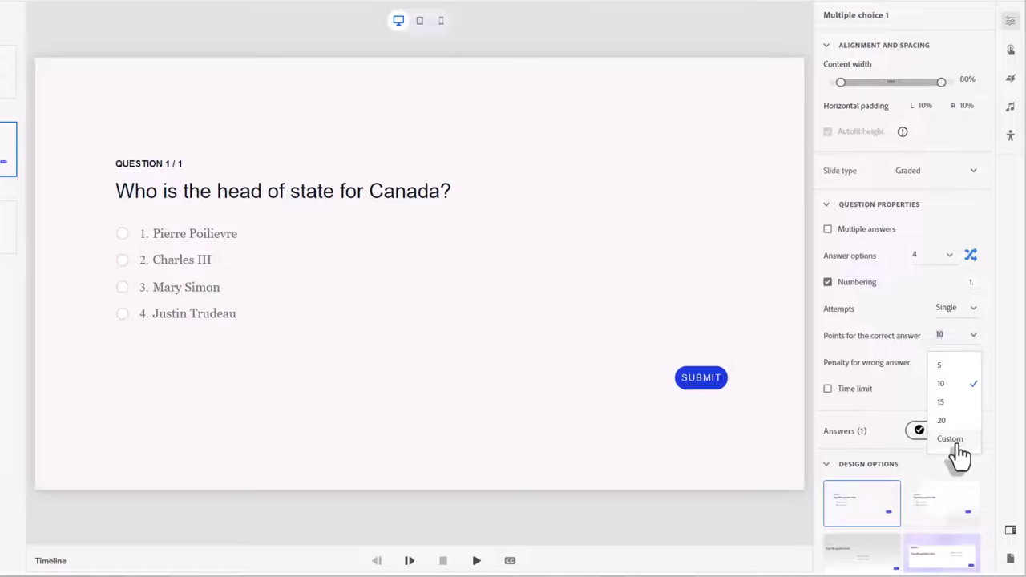
pyautogui.click(986, 362)
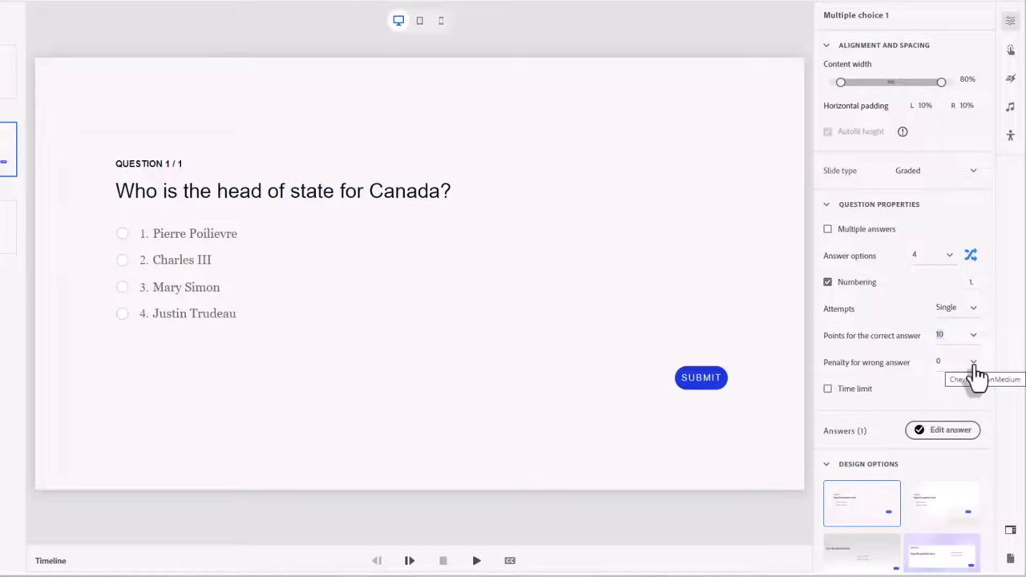
pyautogui.click(974, 367)
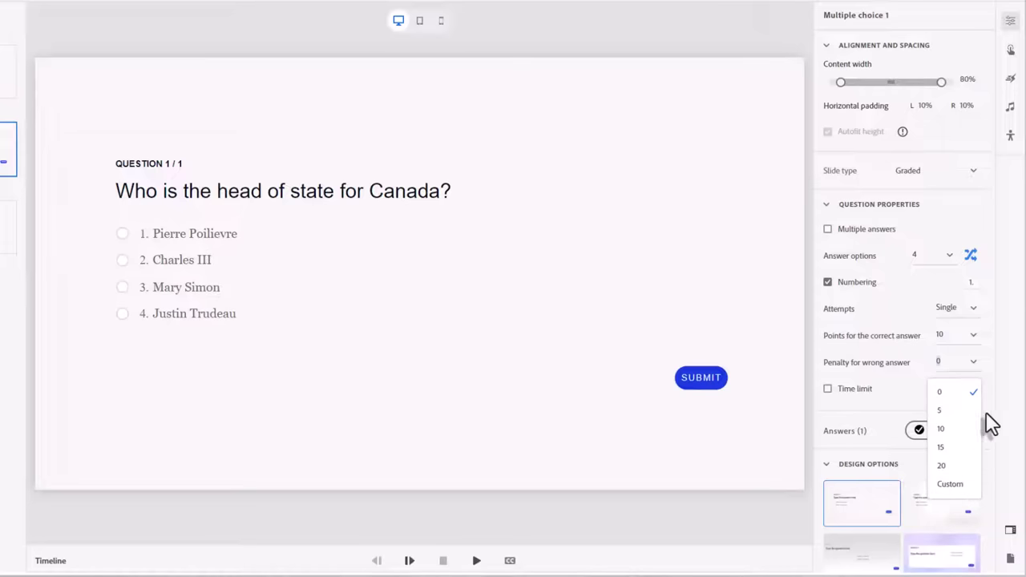
pyautogui.click(985, 360)
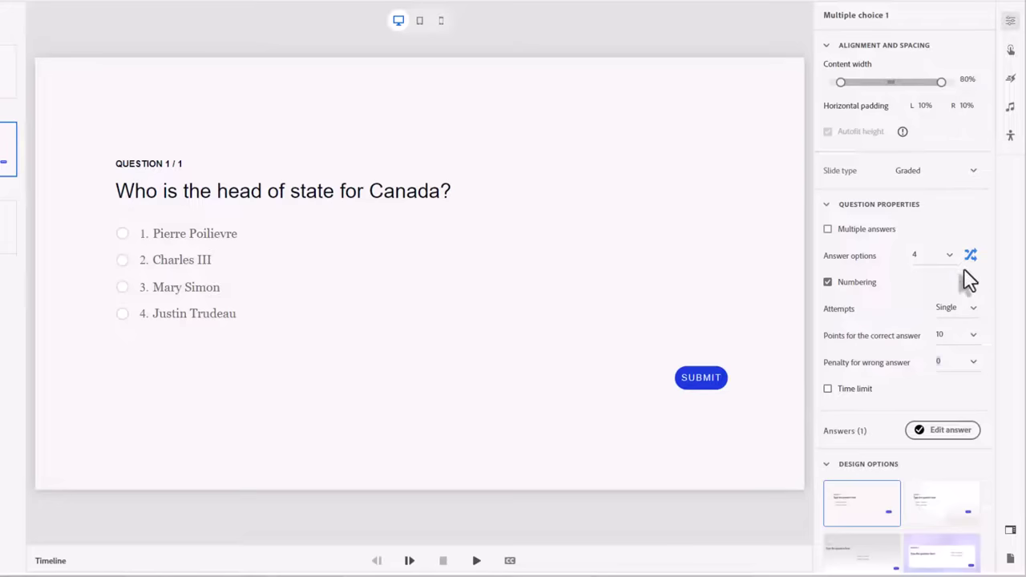
# Scroll down the Properties panel and expand the question's Appearance section.
pyautogui.scroll(-4, 934, 284)
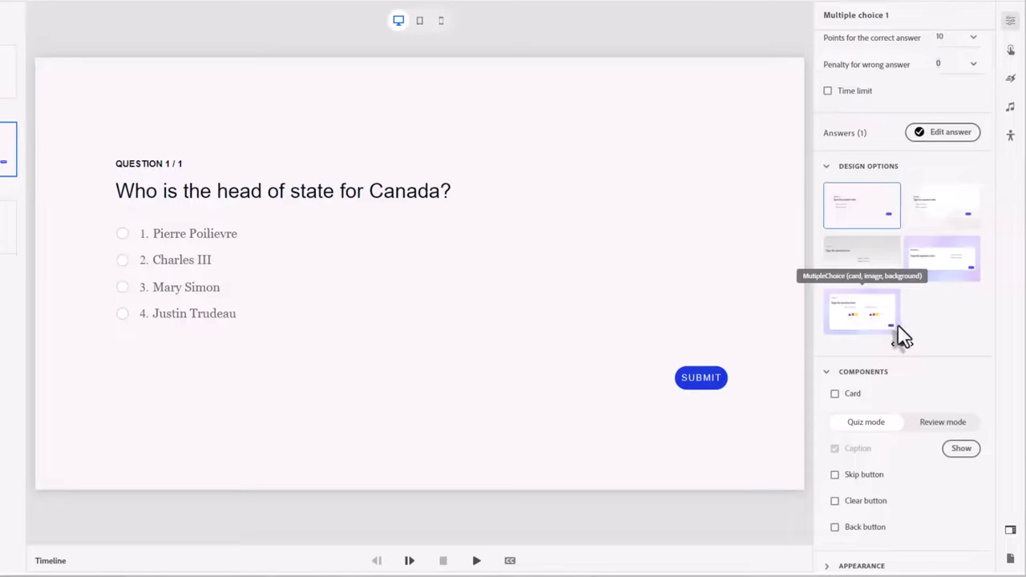
pyautogui.scroll(-1, 900, 336)
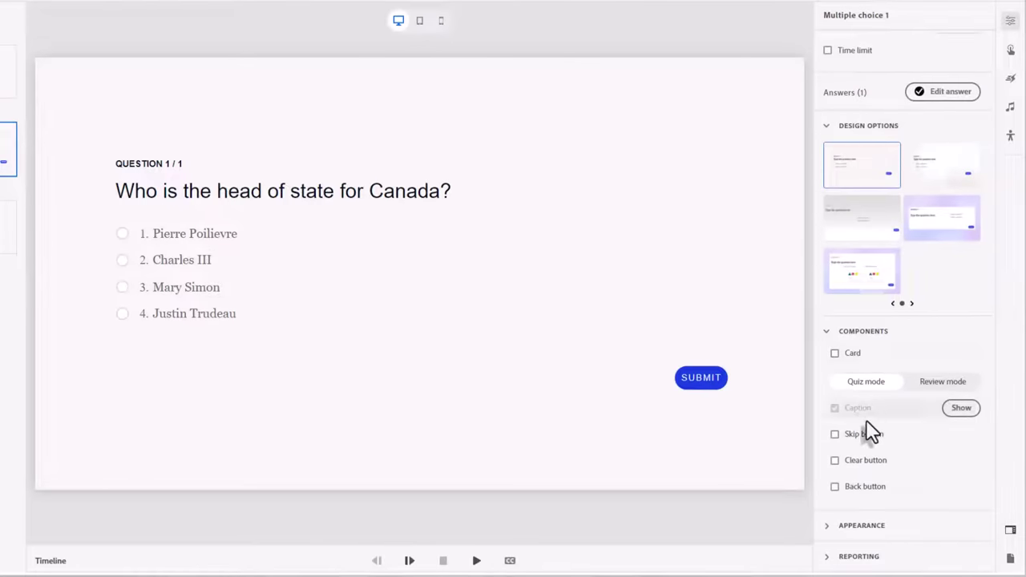
pyautogui.click(826, 524)
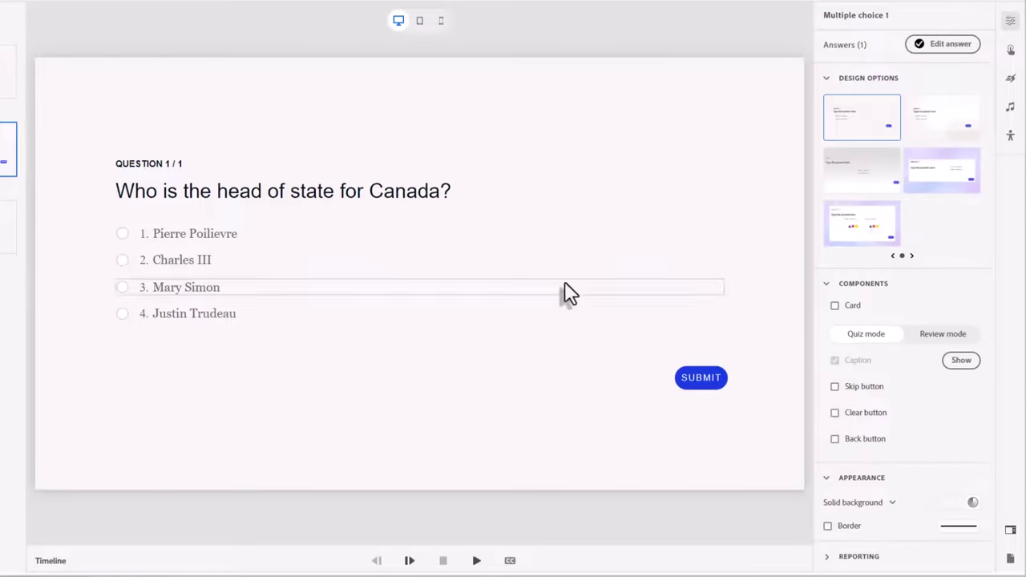
pyautogui.click(284, 241)
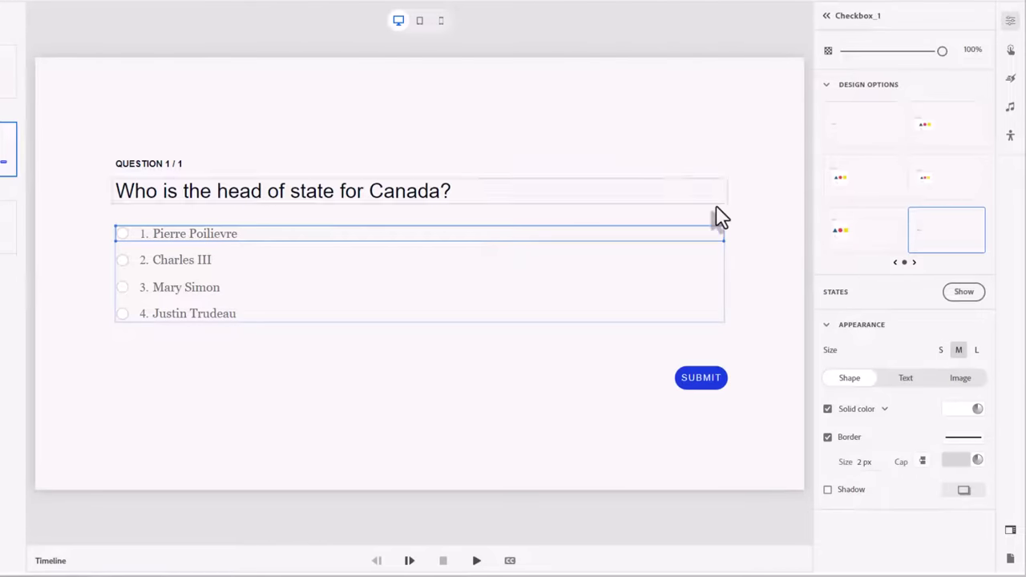
pyautogui.click(759, 228)
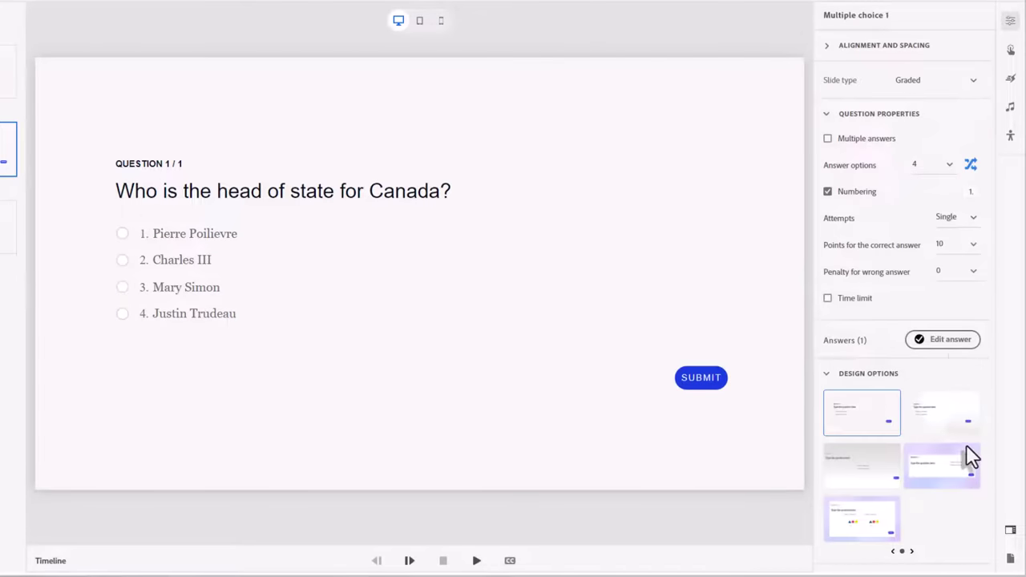
# Apply the fifth design option, MultipleChoice (card, image, background).
pyautogui.scroll(-3, 966, 477)
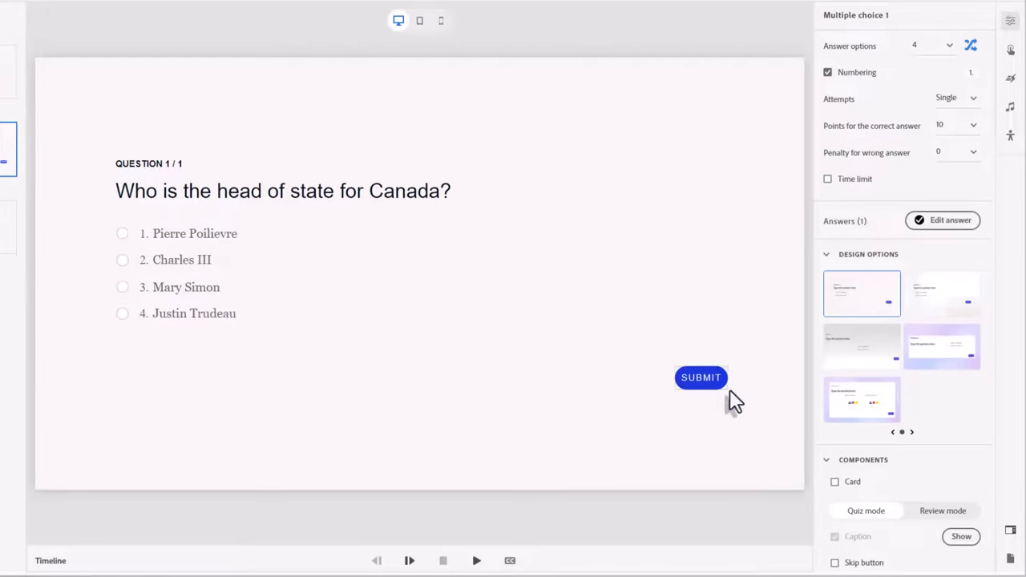
pyautogui.click(868, 411)
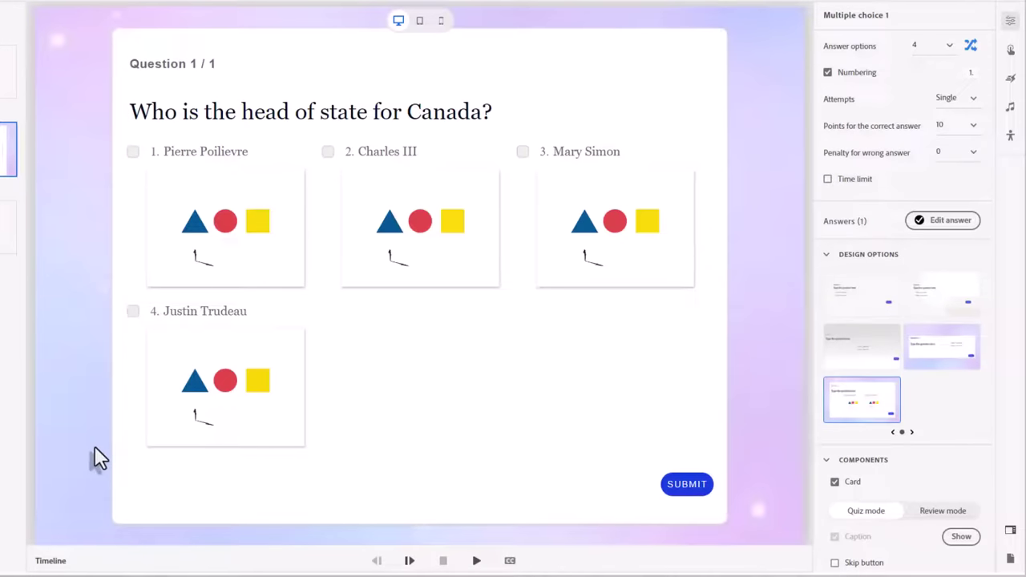
# Set the Pierre Poilievre card's image to his photo from the computer.
pyautogui.click(232, 220)
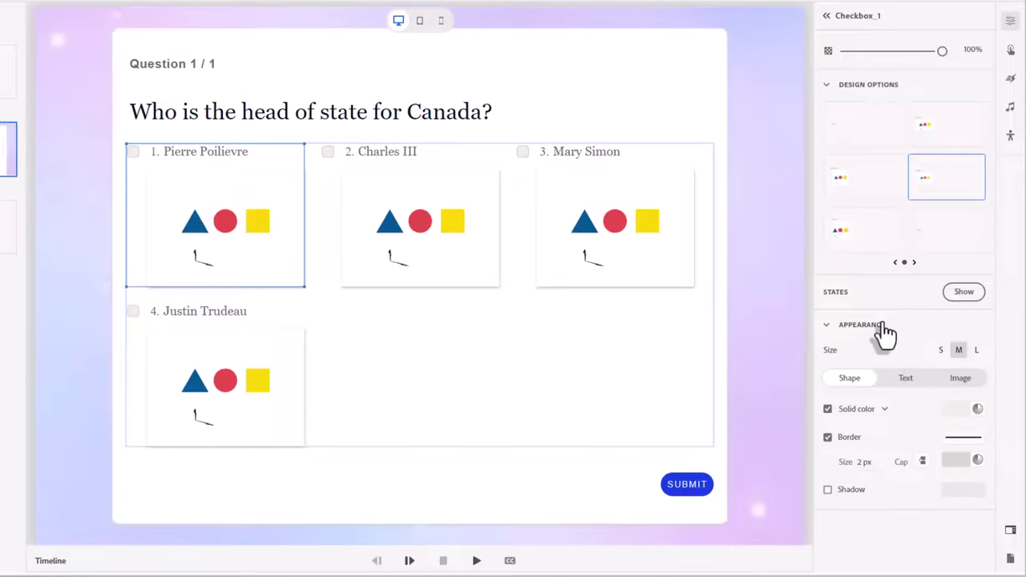
pyautogui.click(960, 377)
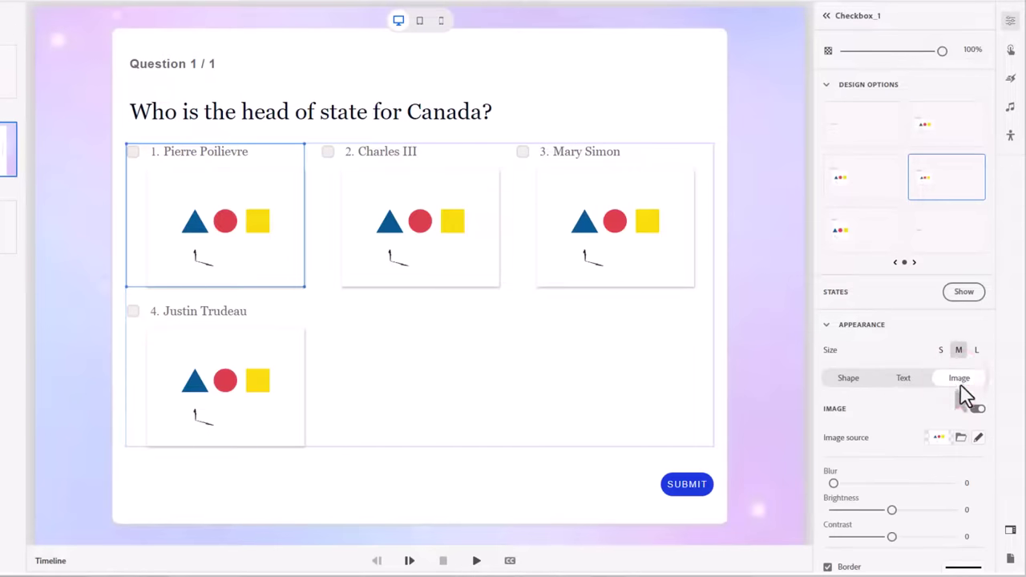
pyautogui.click(960, 438)
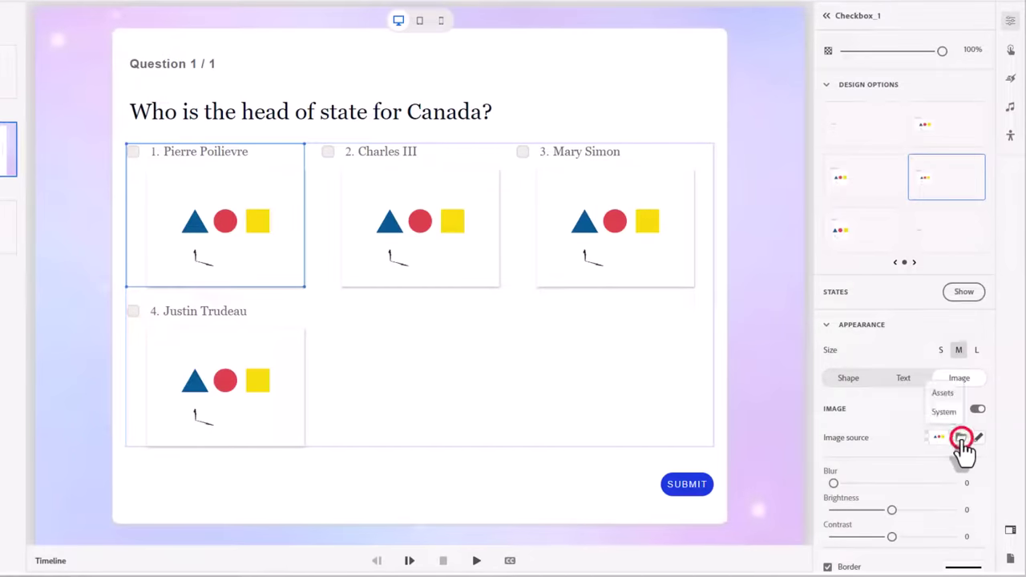
pyautogui.click(949, 410)
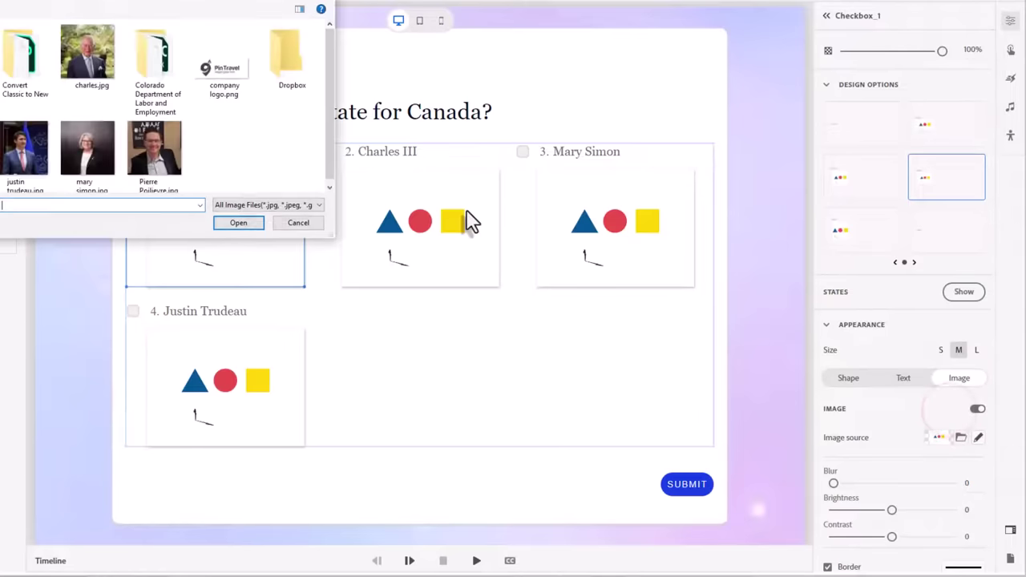
pyautogui.click(154, 152)
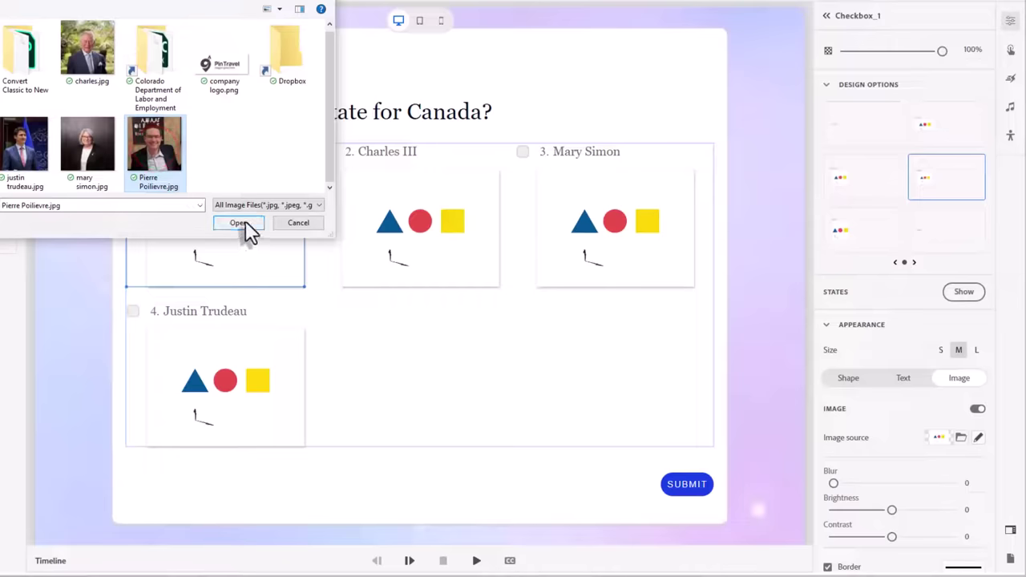
pyautogui.click(240, 223)
# Load the matching photos into the Charles III, Mary Simon and Justin Trudeau cards.
pyautogui.click(447, 229)
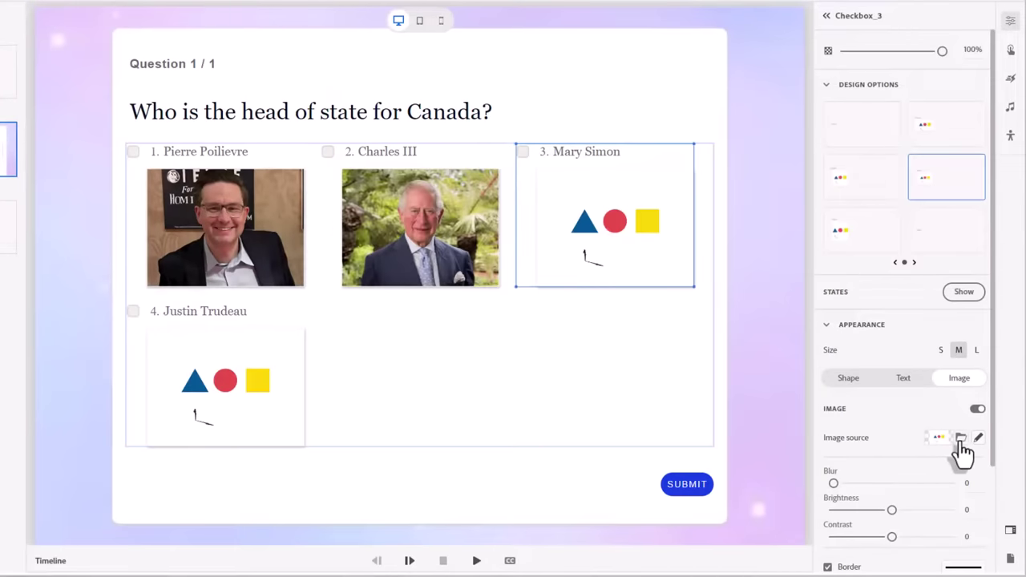
pyautogui.click(958, 439)
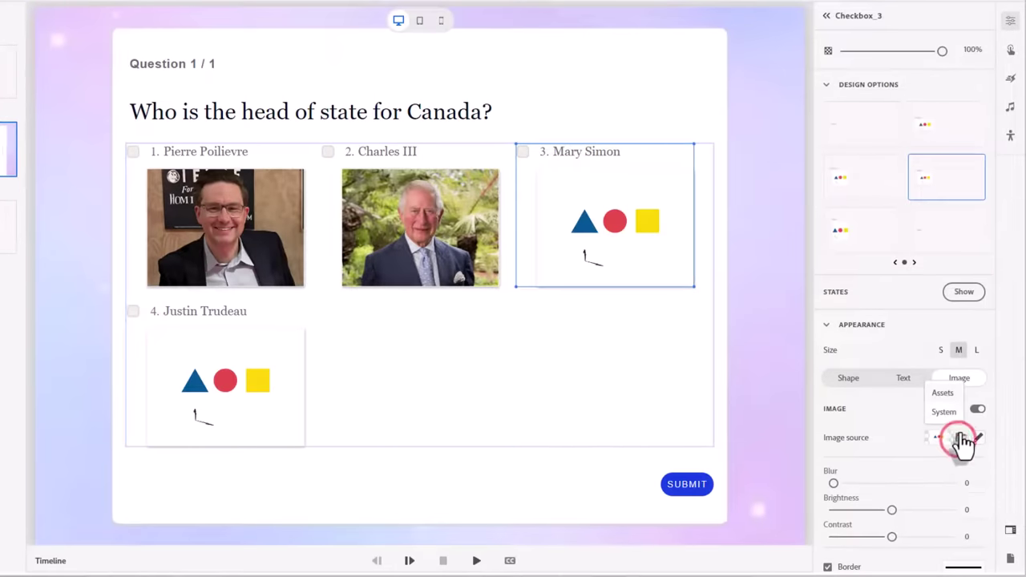
pyautogui.click(939, 412)
pyautogui.click(237, 223)
pyautogui.click(272, 362)
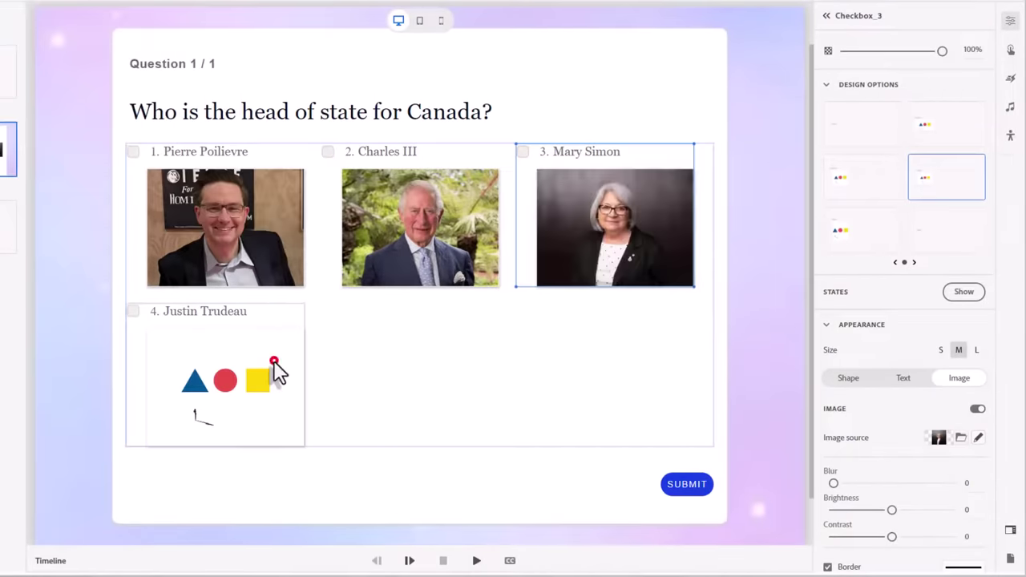
pyautogui.click(958, 437)
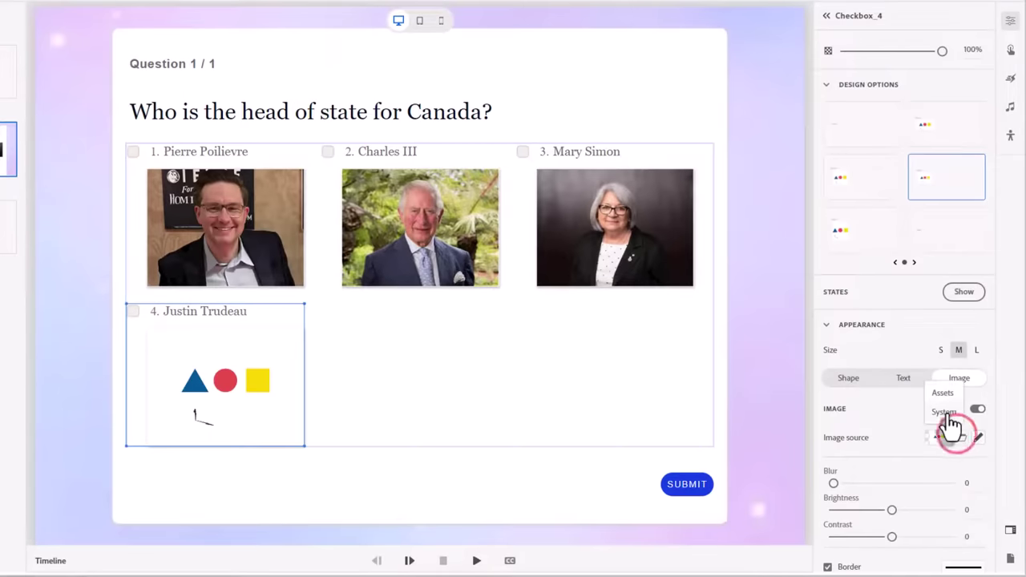
pyautogui.click(943, 411)
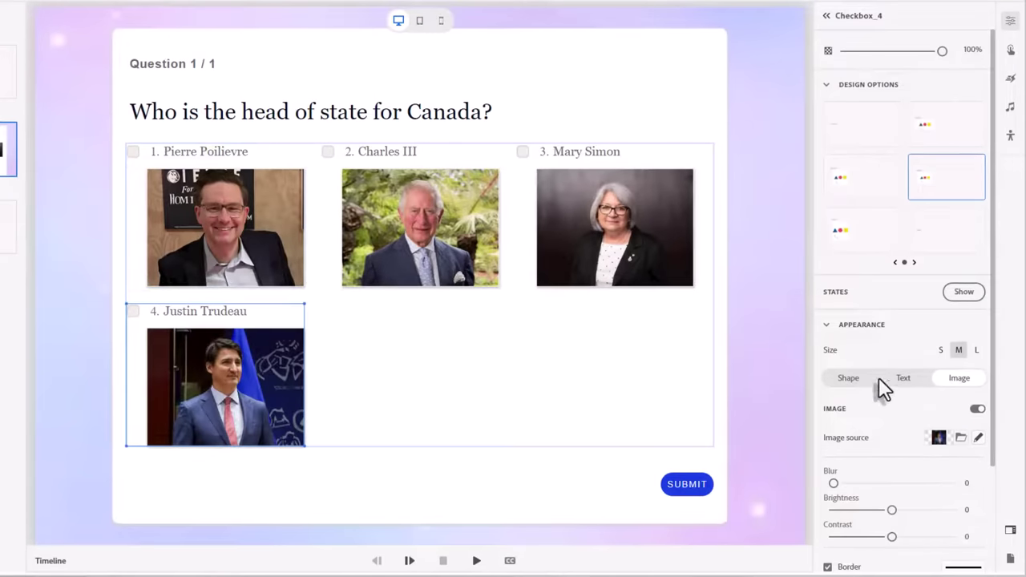
# Give the answer cards a solid white fill and dark grey checkbox borders.
pyautogui.click(849, 378)
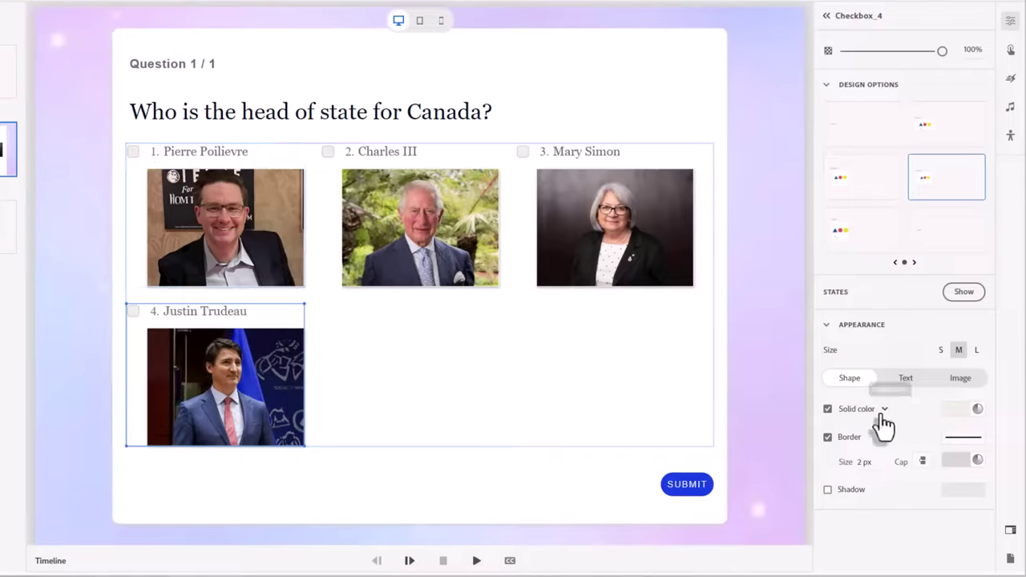
pyautogui.click(963, 412)
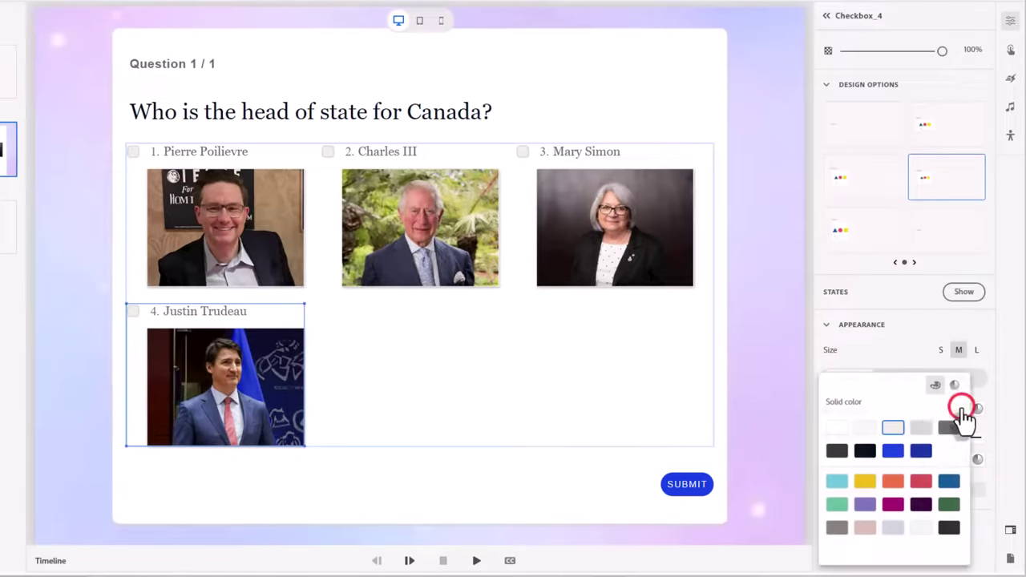
pyautogui.click(834, 431)
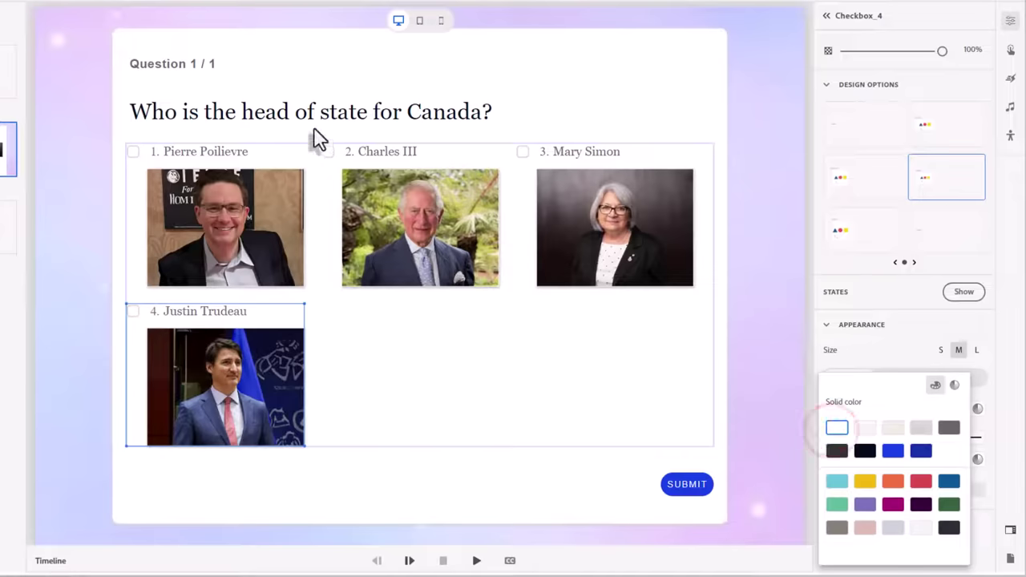
pyautogui.click(991, 398)
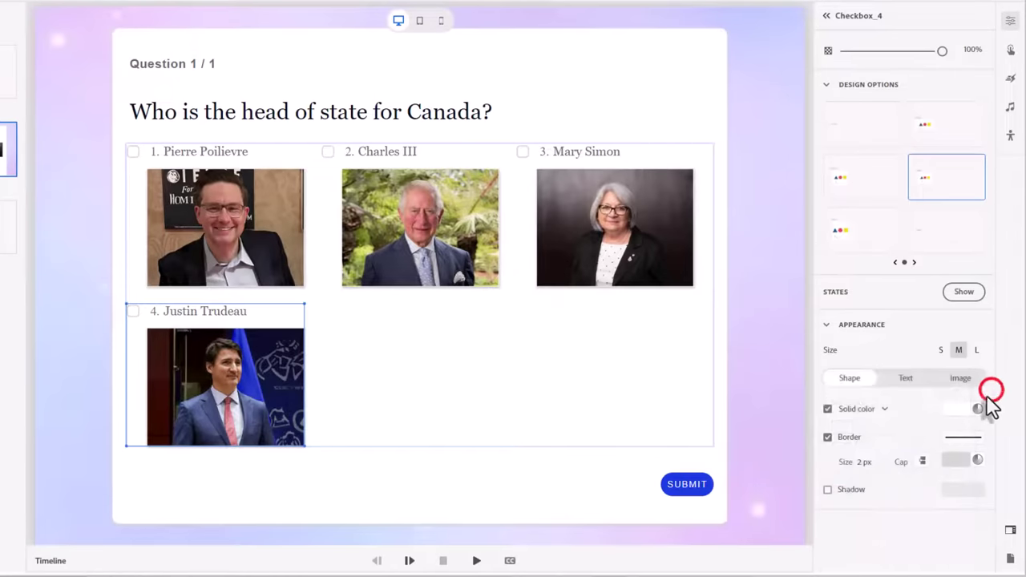
pyautogui.click(977, 461)
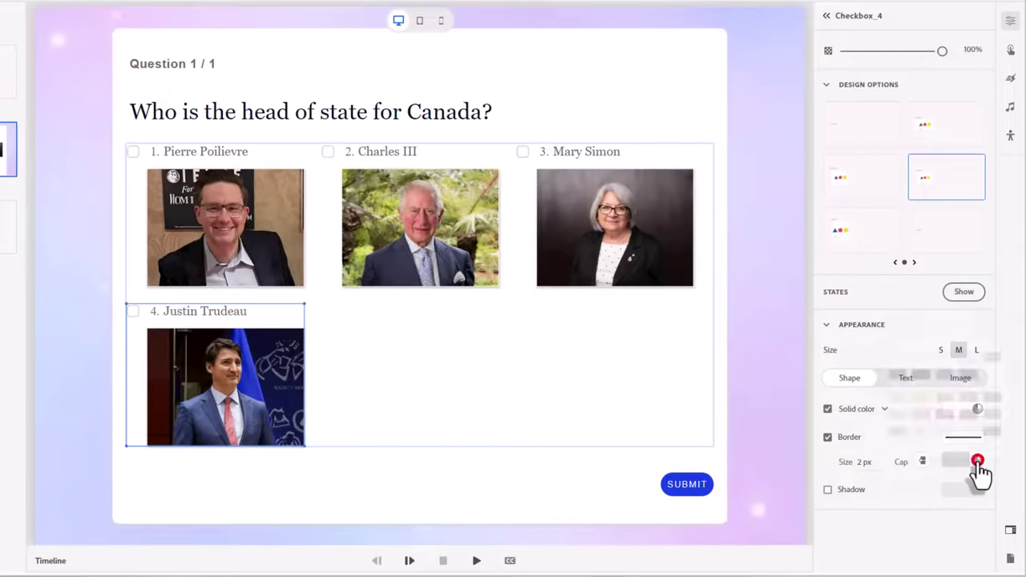
pyautogui.click(992, 323)
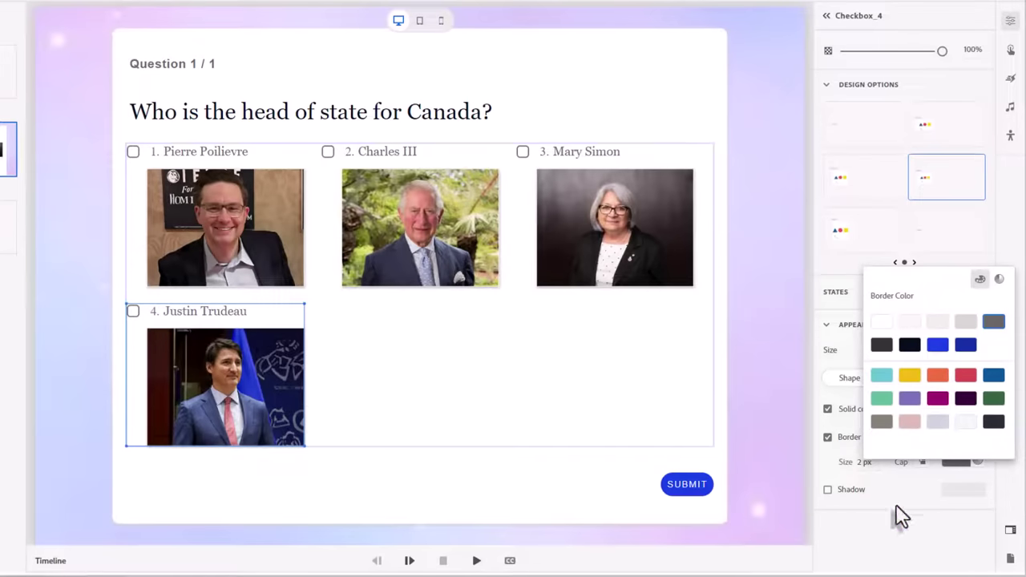
pyautogui.click(925, 496)
# Set the answer label font to Arial and enlarge the options to size L.
pyautogui.click(903, 378)
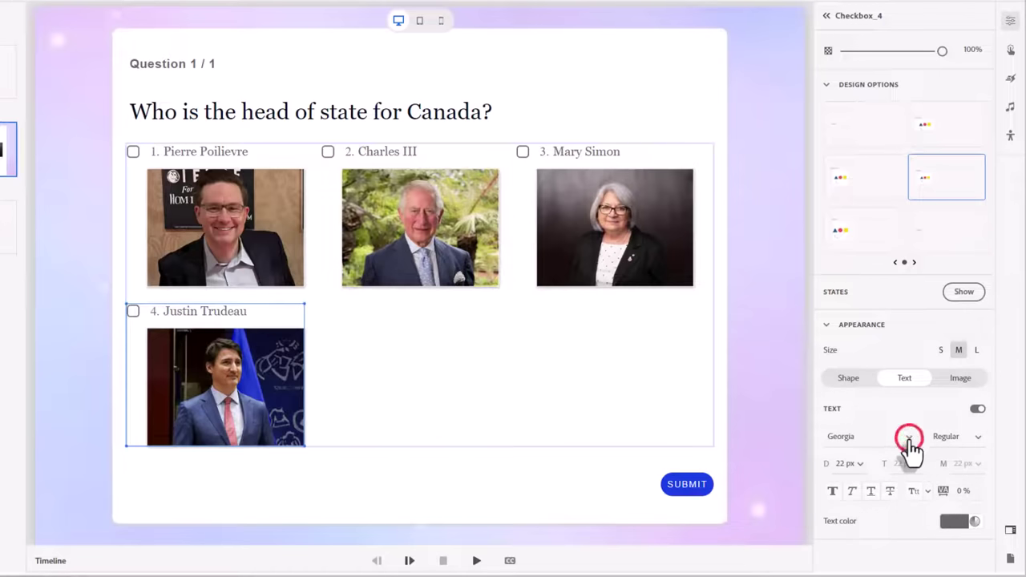
pyautogui.click(877, 439)
pyautogui.click(854, 438)
pyautogui.click(830, 436)
pyautogui.write('arial')
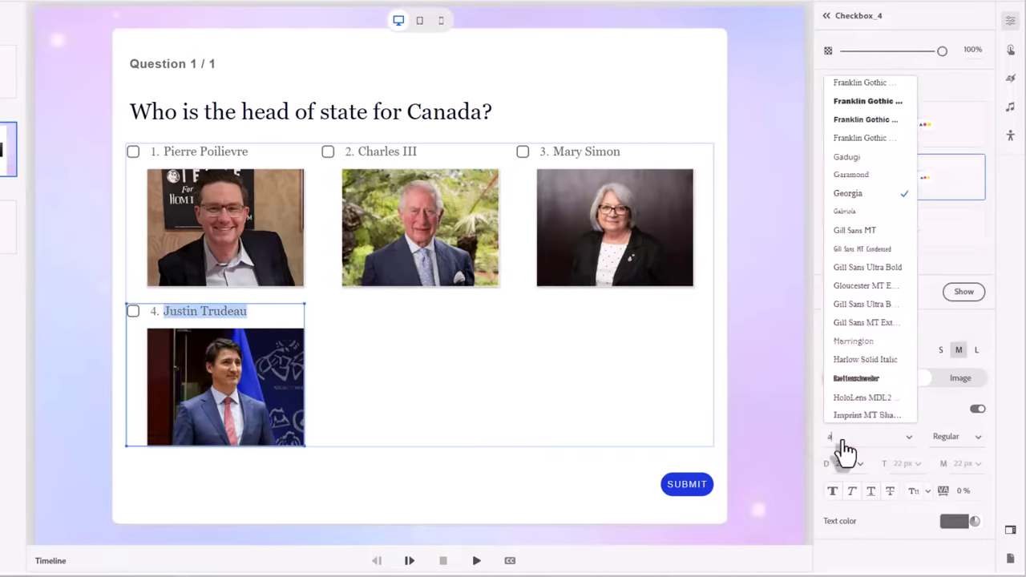
pyautogui.click(842, 350)
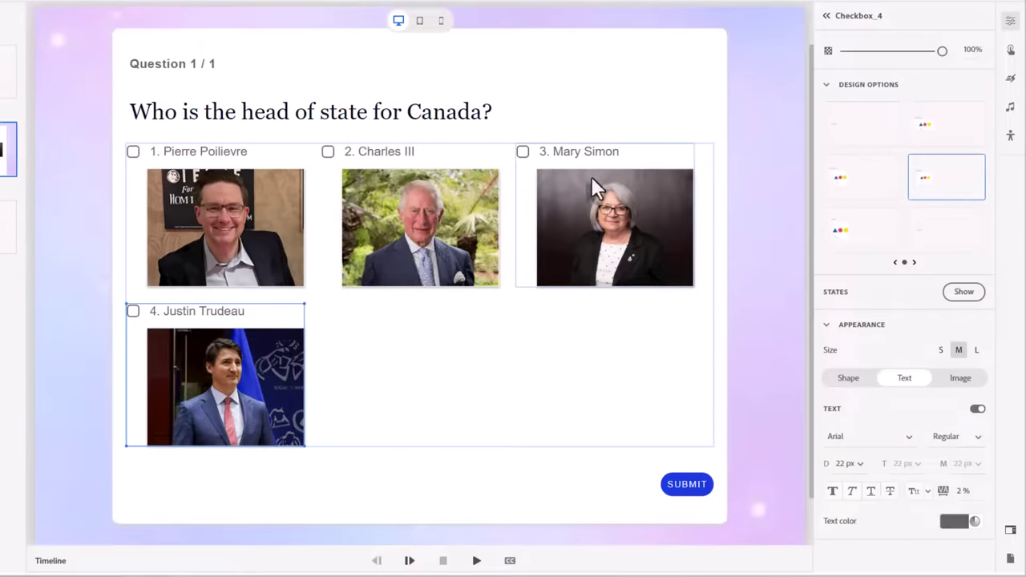
pyautogui.click(976, 350)
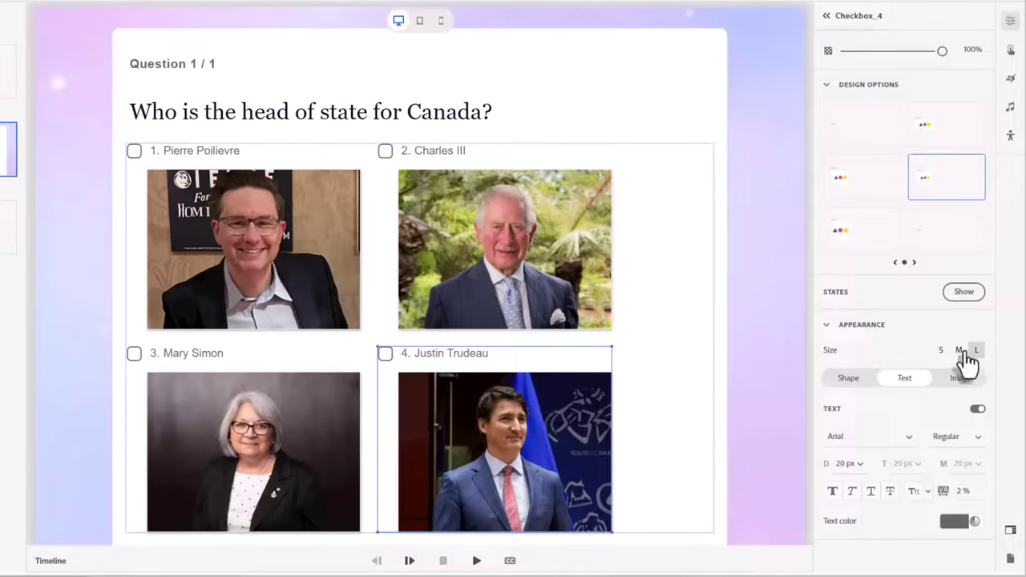
# Compare option sizes M and S, keep size L, then select the Charles III answer option.
pyautogui.click(958, 350)
pyautogui.click(940, 350)
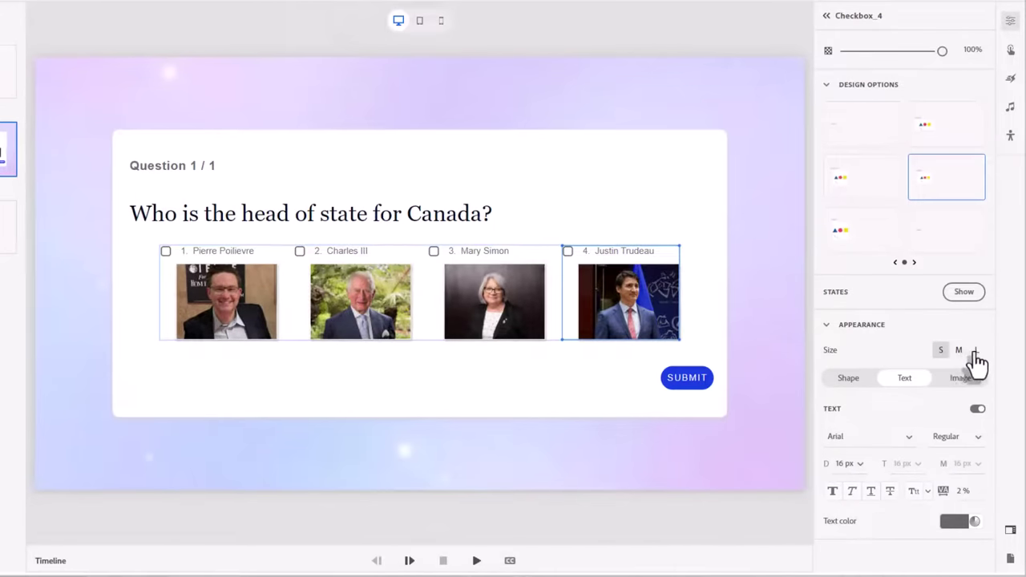
pyautogui.click(976, 352)
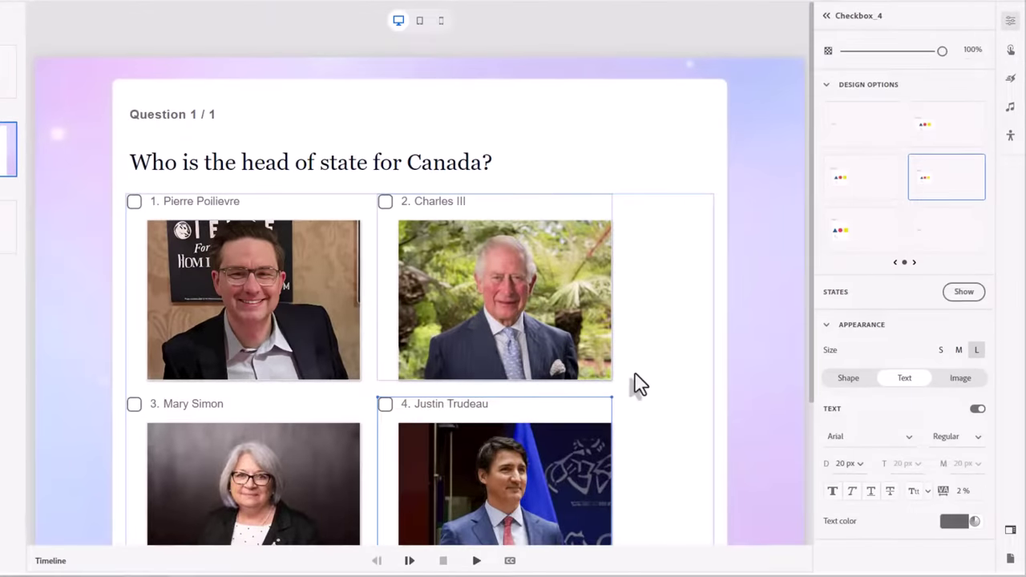
pyautogui.click(788, 409)
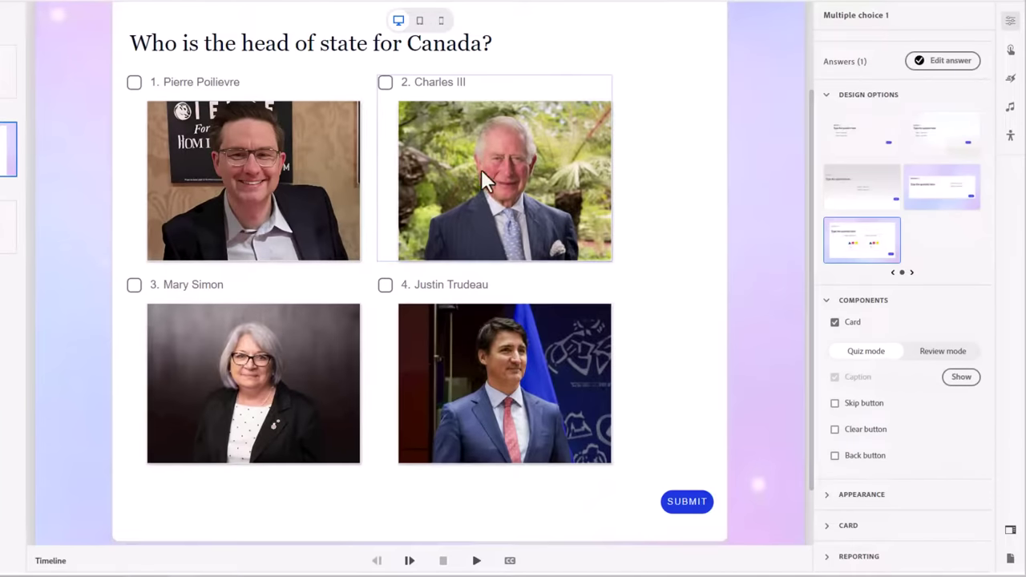
pyautogui.click(545, 164)
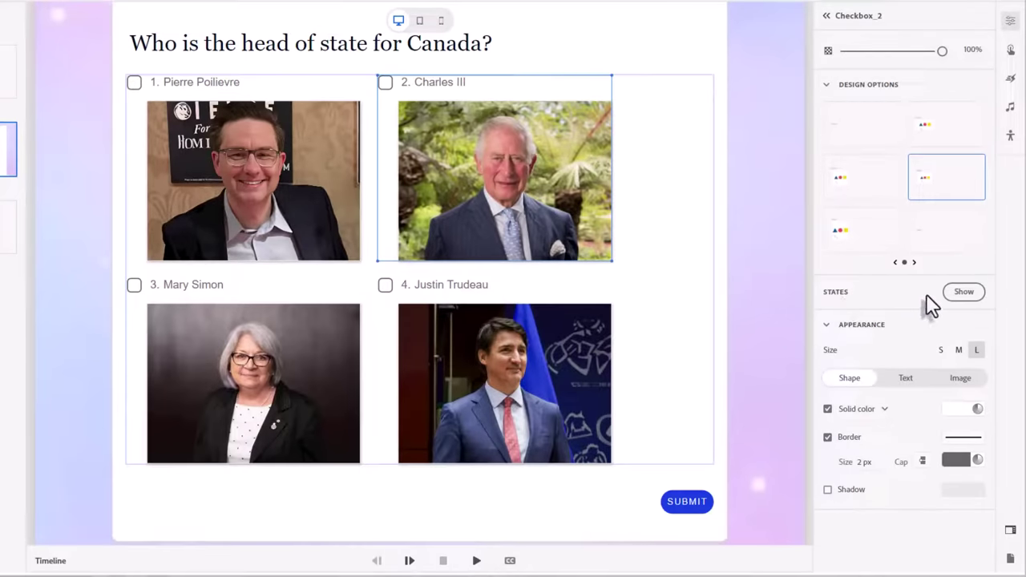
# Untick Overlay Color for the Hover, Selected, Disabled checked and Disabled unchecked states.
pyautogui.click(964, 295)
pyautogui.click(964, 295)
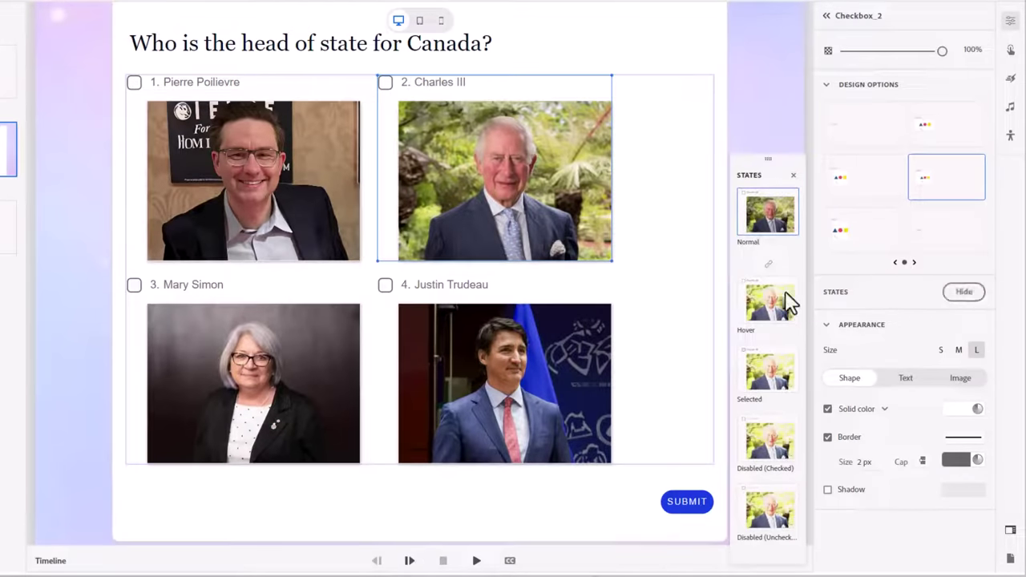
pyautogui.click(769, 304)
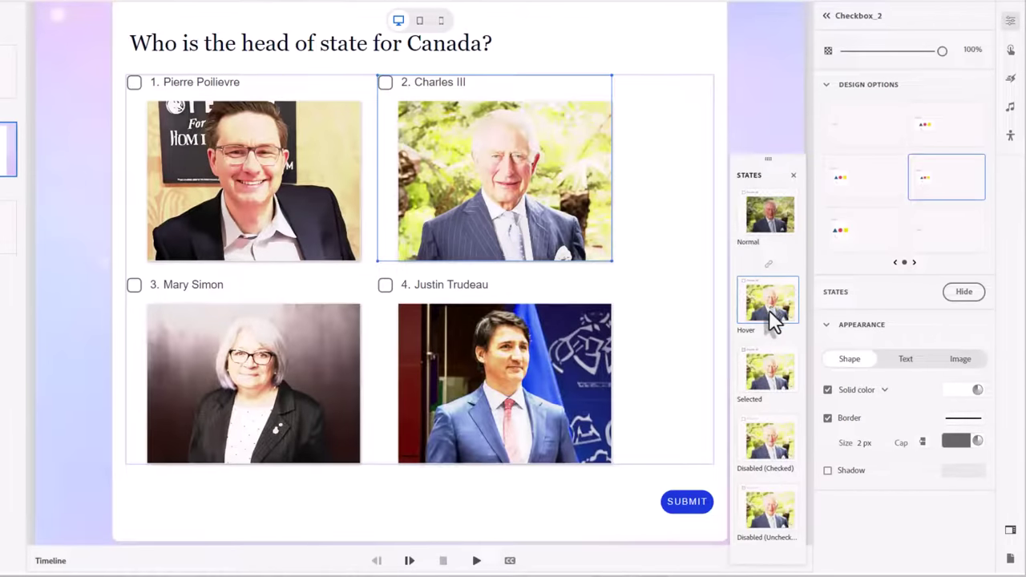
pyautogui.click(960, 360)
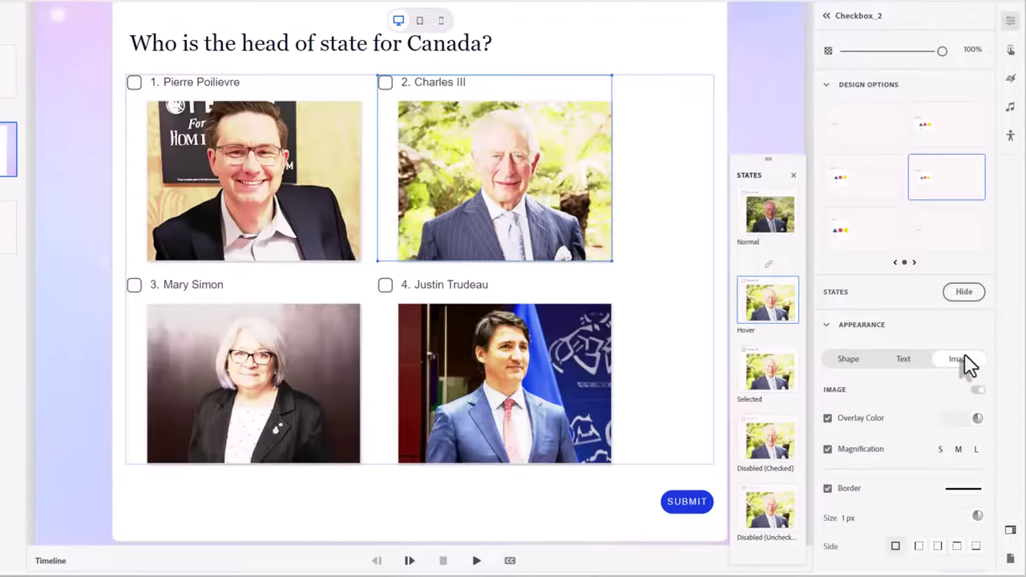
pyautogui.click(827, 418)
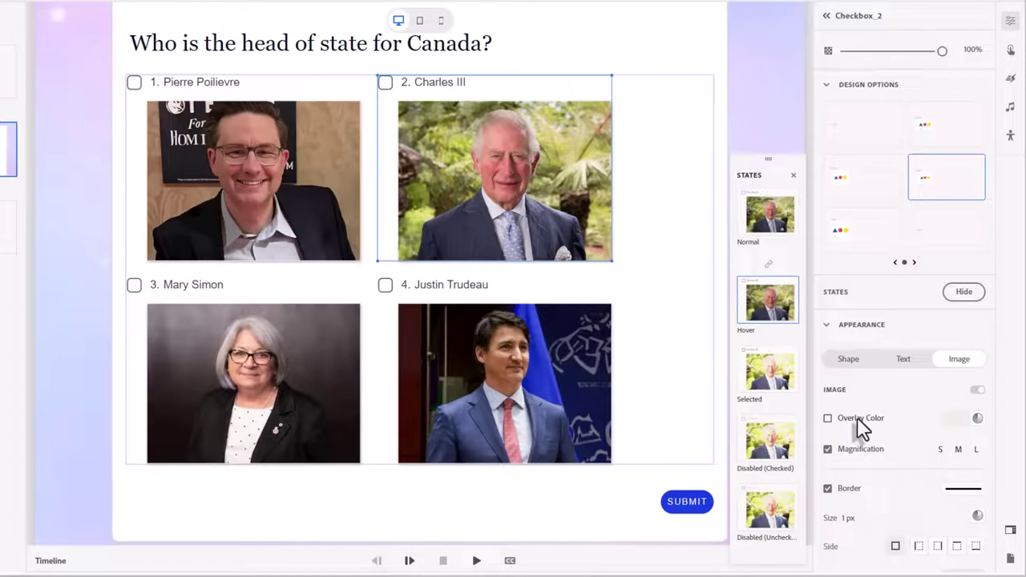
pyautogui.click(779, 376)
pyautogui.click(827, 418)
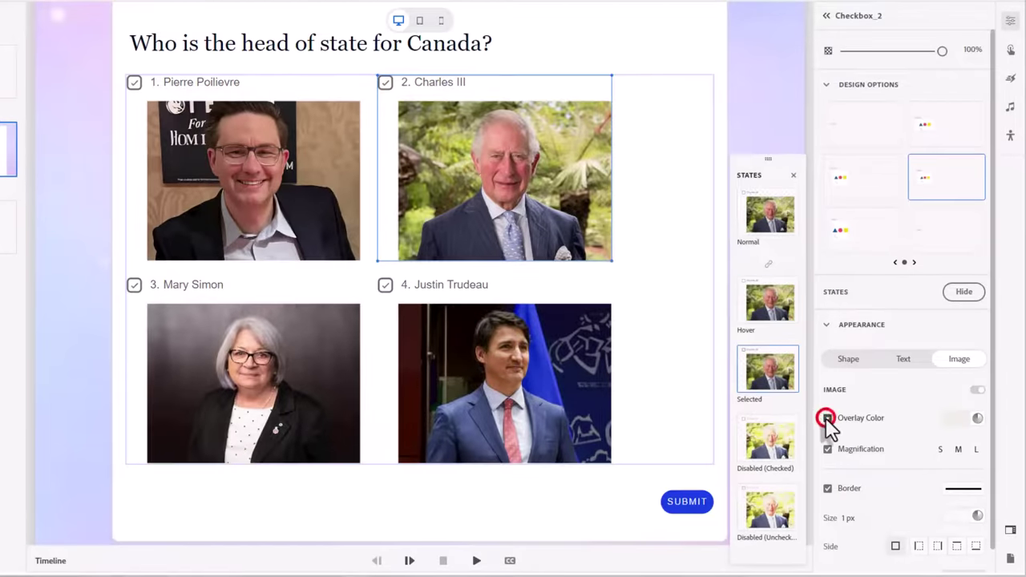
pyautogui.click(776, 427)
pyautogui.click(827, 418)
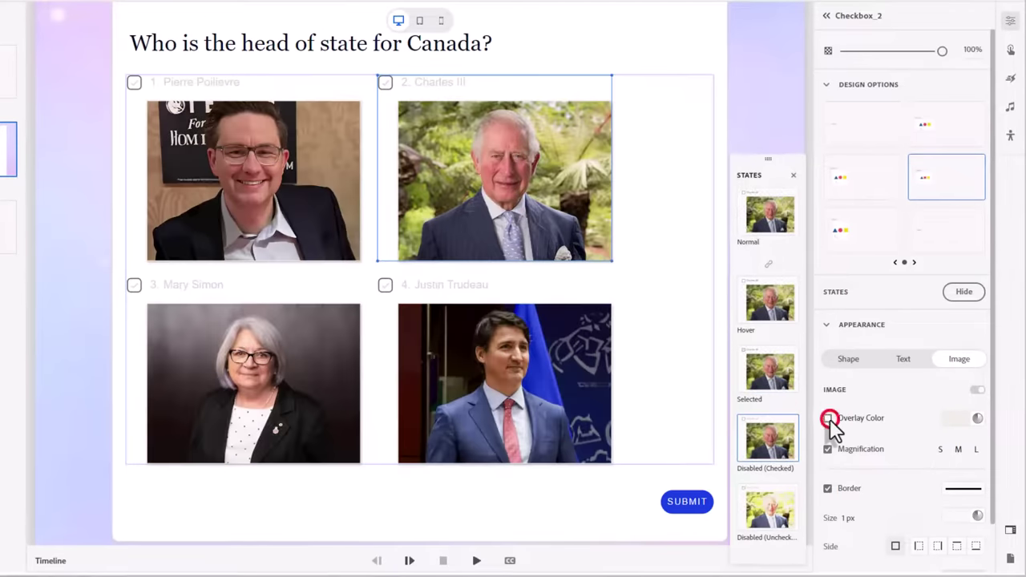
pyautogui.click(769, 509)
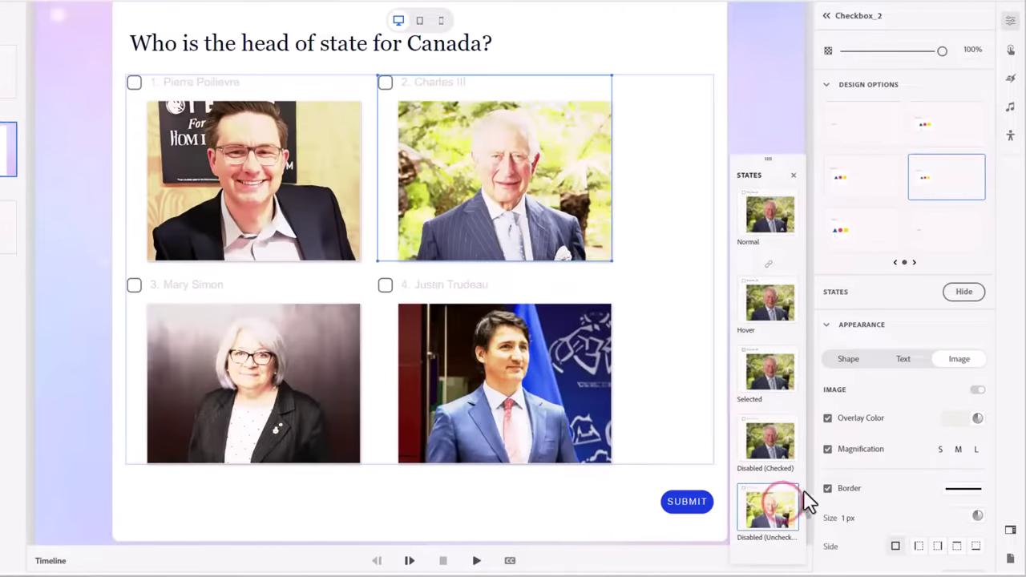
pyautogui.click(825, 417)
# Set the Selected state's image magnification to L and hide the states list.
pyautogui.click(765, 371)
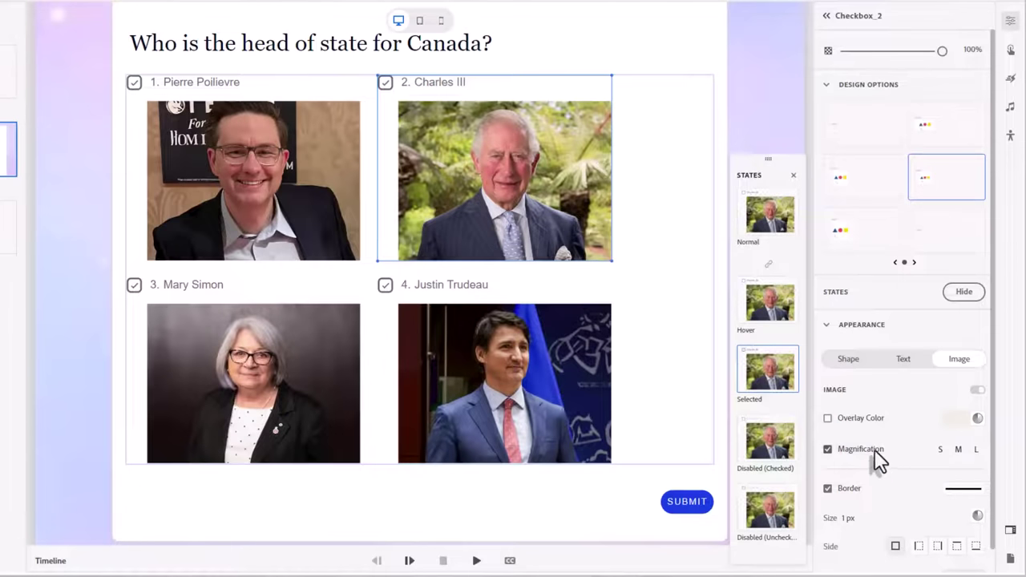
pyautogui.click(972, 452)
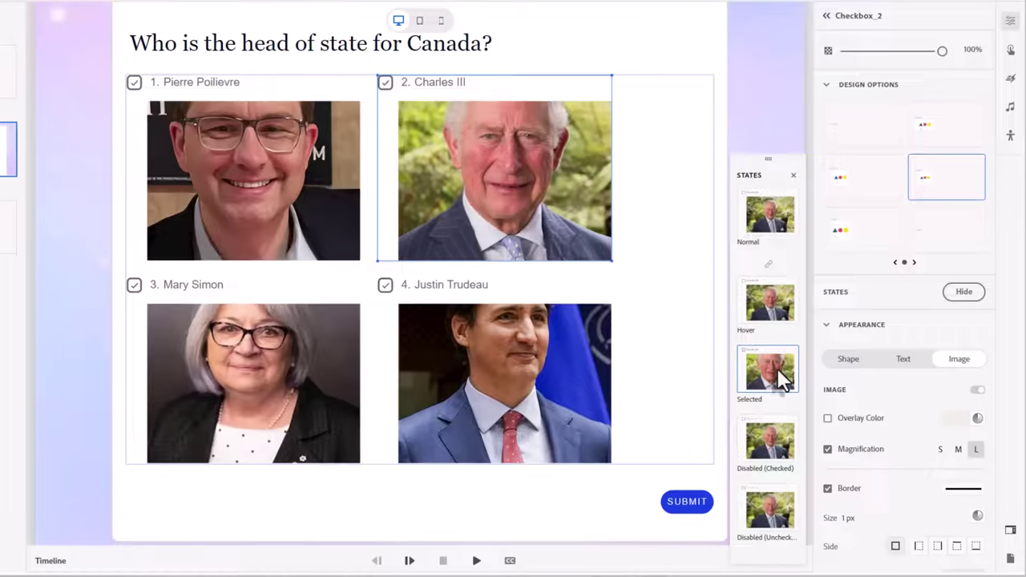
pyautogui.click(960, 293)
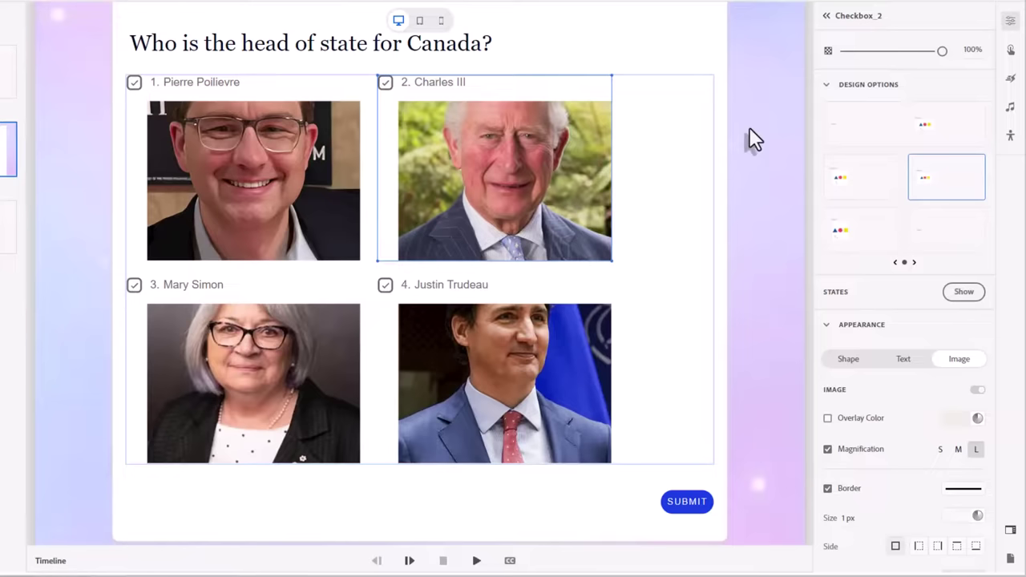
# Select Multiple choice 1 and untick Card to remove the white card.
pyautogui.click(746, 422)
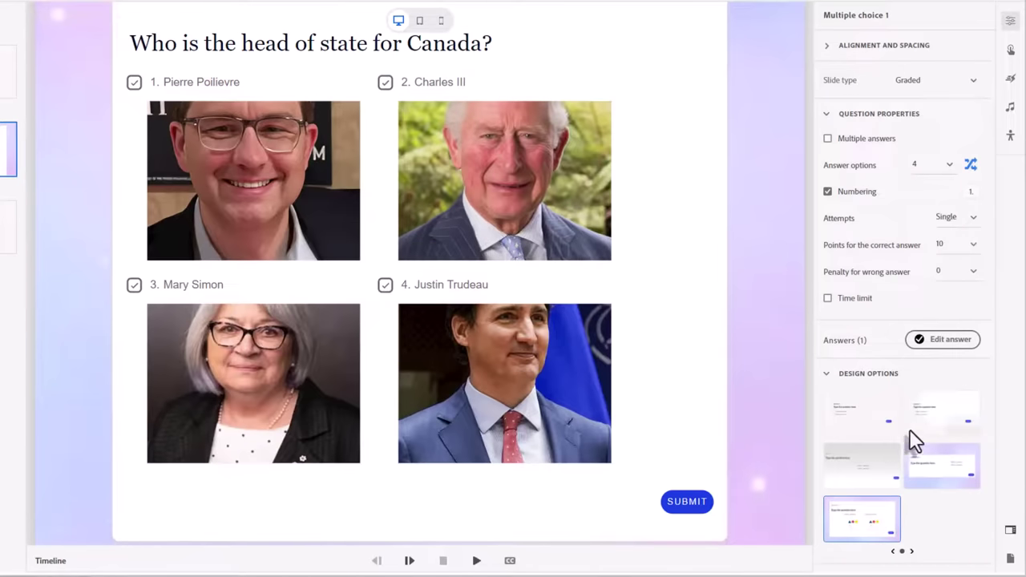
pyautogui.scroll(-4, 921, 442)
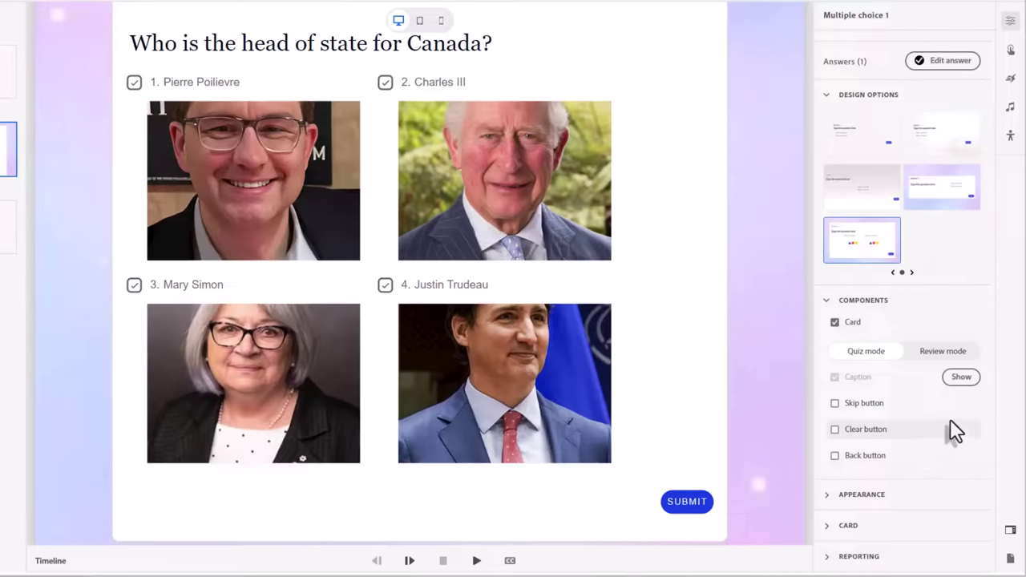
pyautogui.click(834, 323)
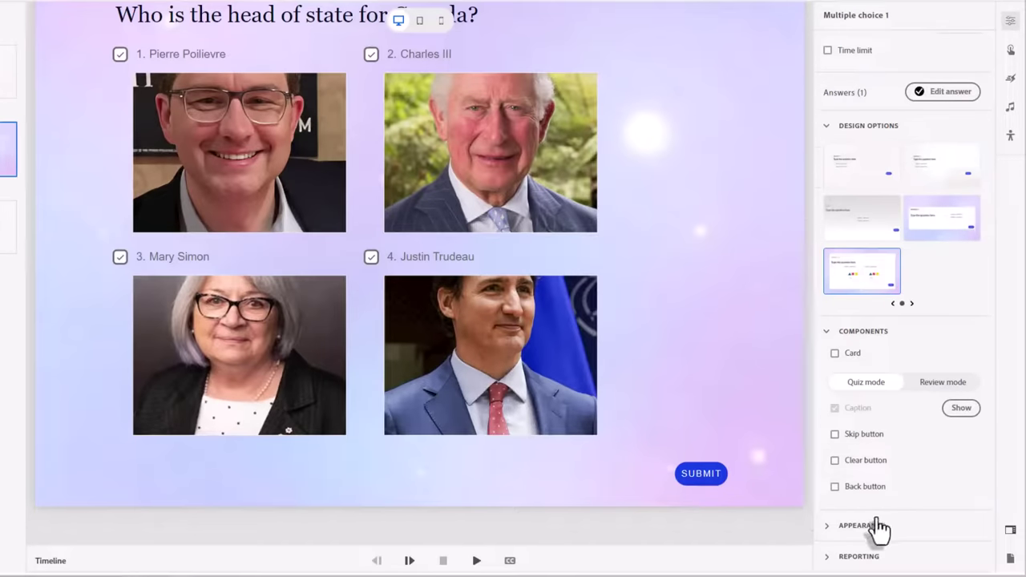
# Try the laptop and world map Assets image as background, then switch to a solid white background.
pyautogui.click(828, 525)
pyautogui.scroll(-1, 927, 451)
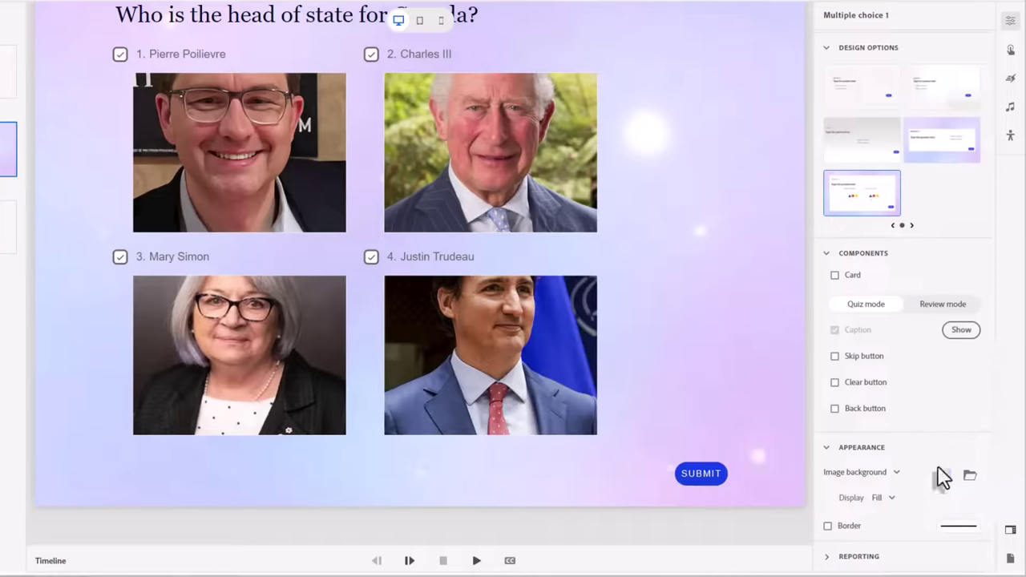
pyautogui.click(970, 476)
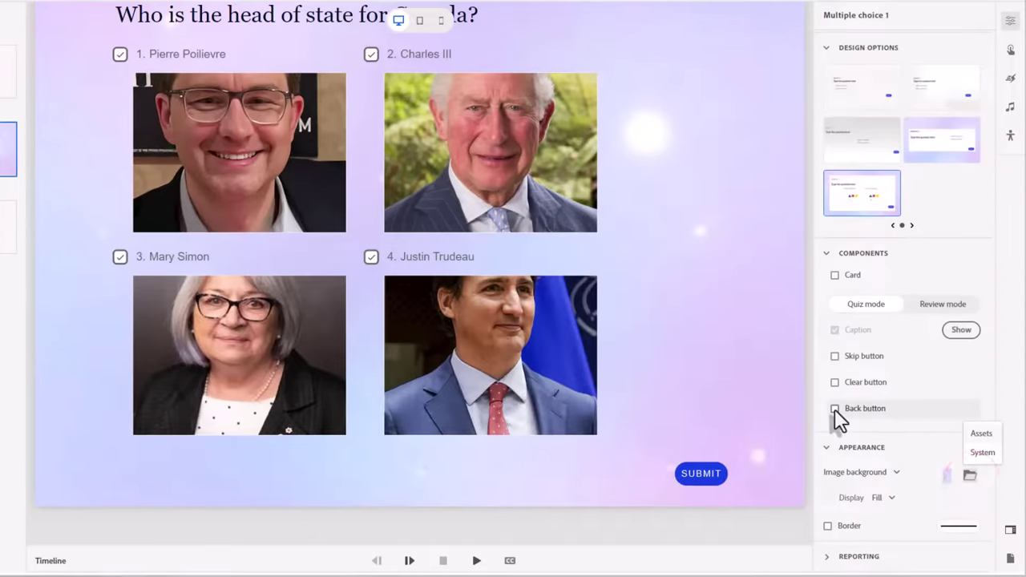
pyautogui.click(976, 434)
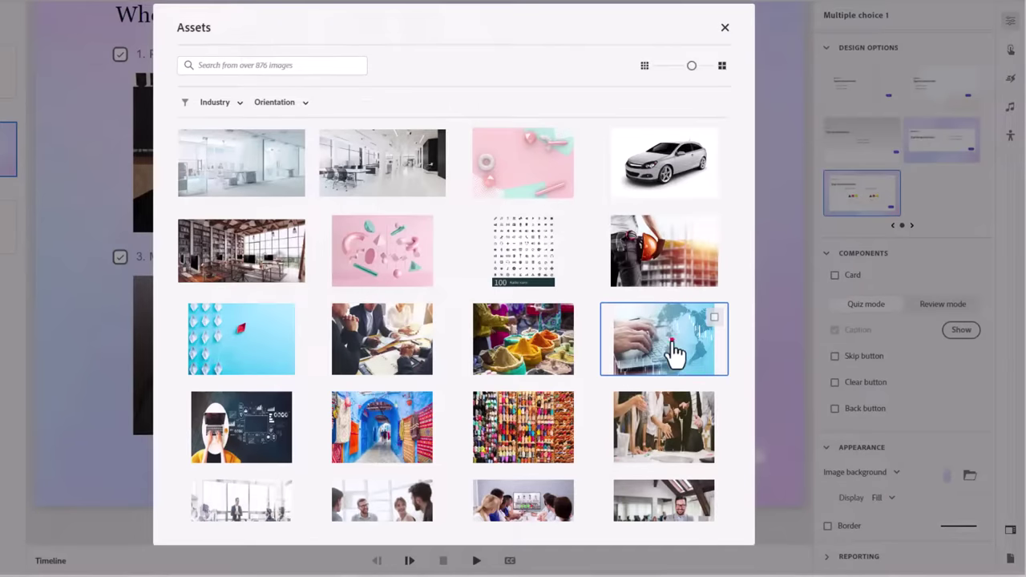
pyautogui.click(676, 345)
pyautogui.click(694, 517)
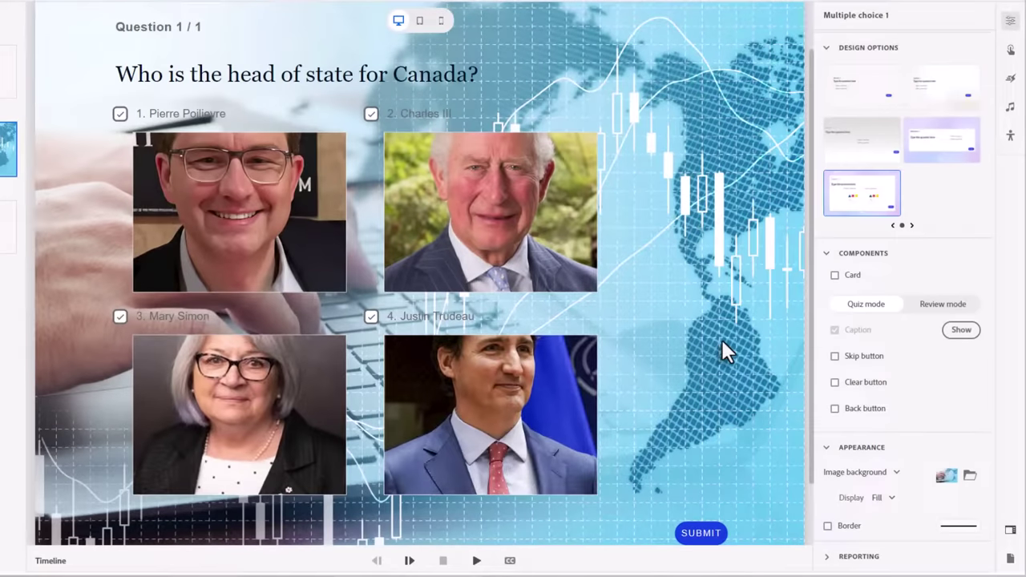
pyautogui.scroll(-2, 721, 349)
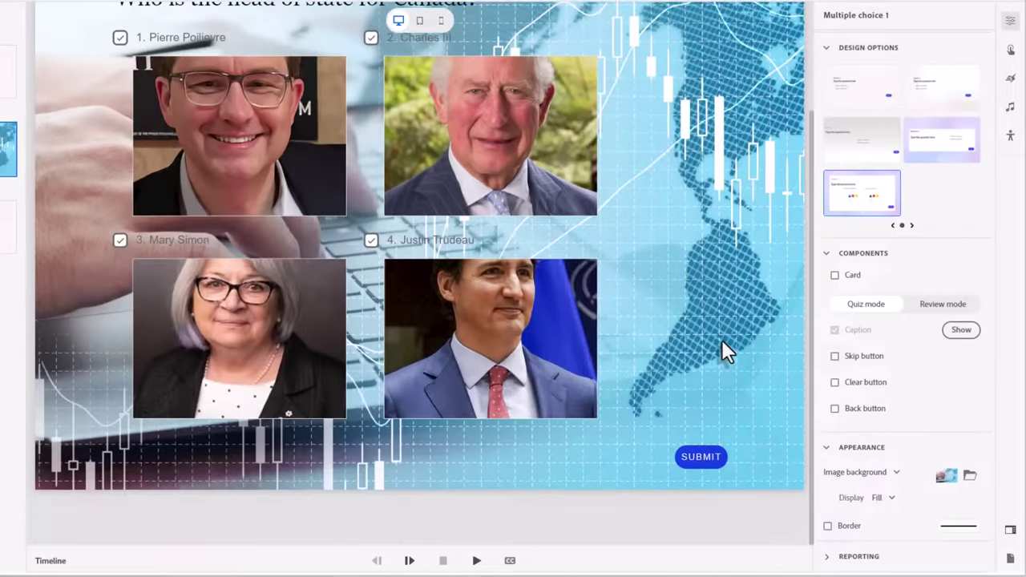
pyautogui.click(876, 474)
pyautogui.click(863, 494)
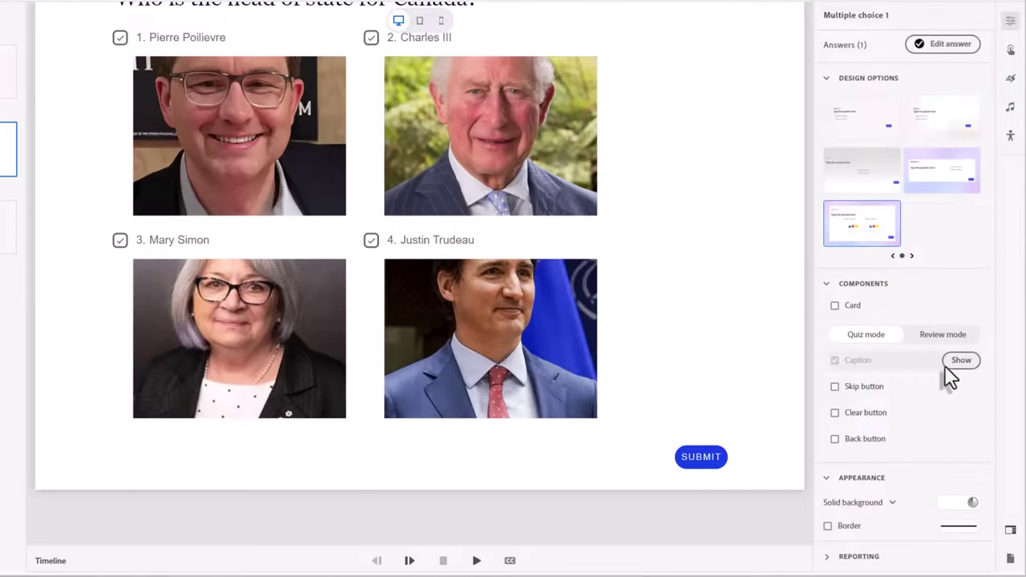
# Add Skip, Clear and Back buttons to the question.
pyautogui.click(835, 387)
pyautogui.click(834, 413)
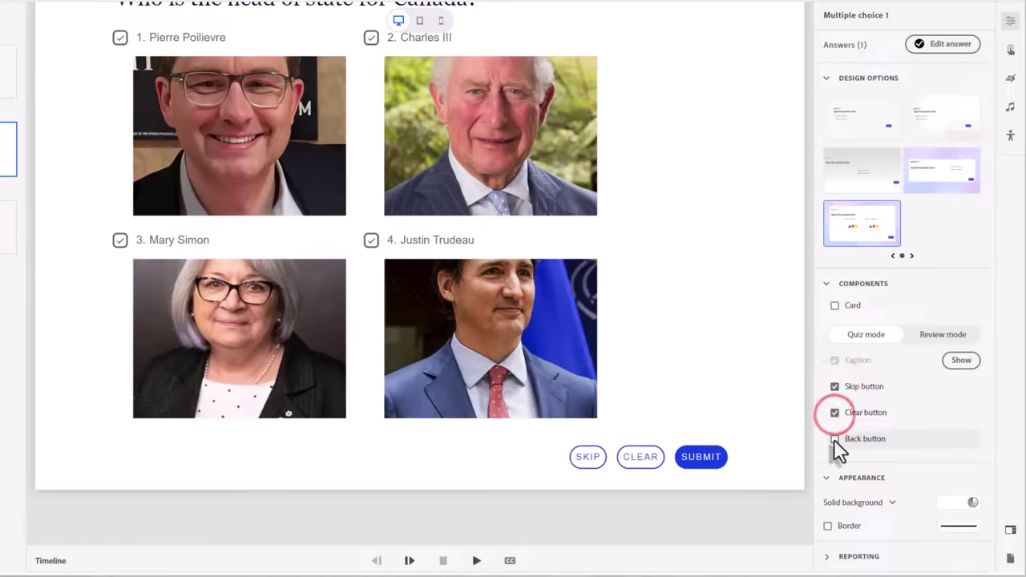
pyautogui.click(834, 439)
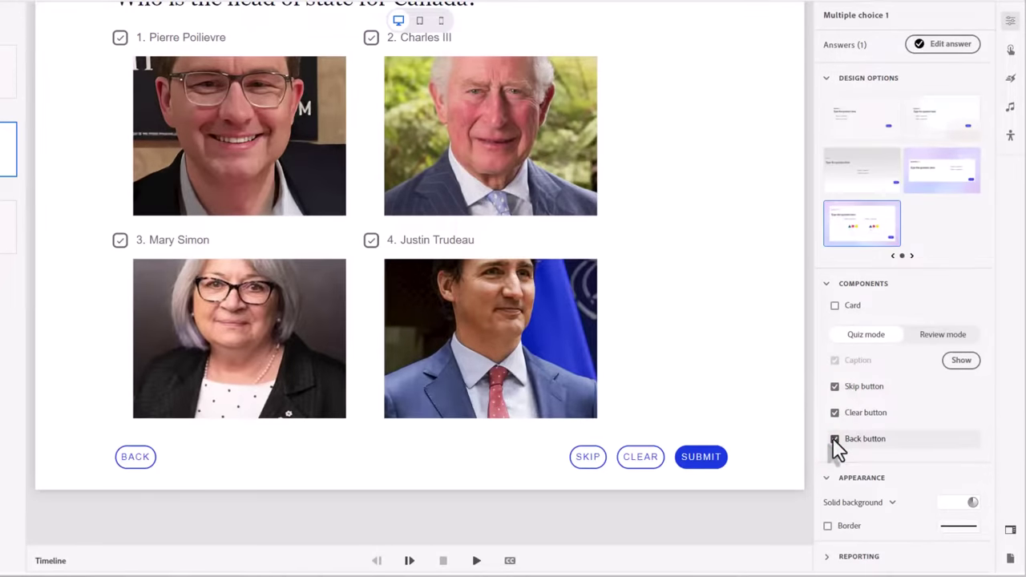
# Apply the solid black button design to Submit, Clear, Skip and Back.
pyautogui.click(703, 471)
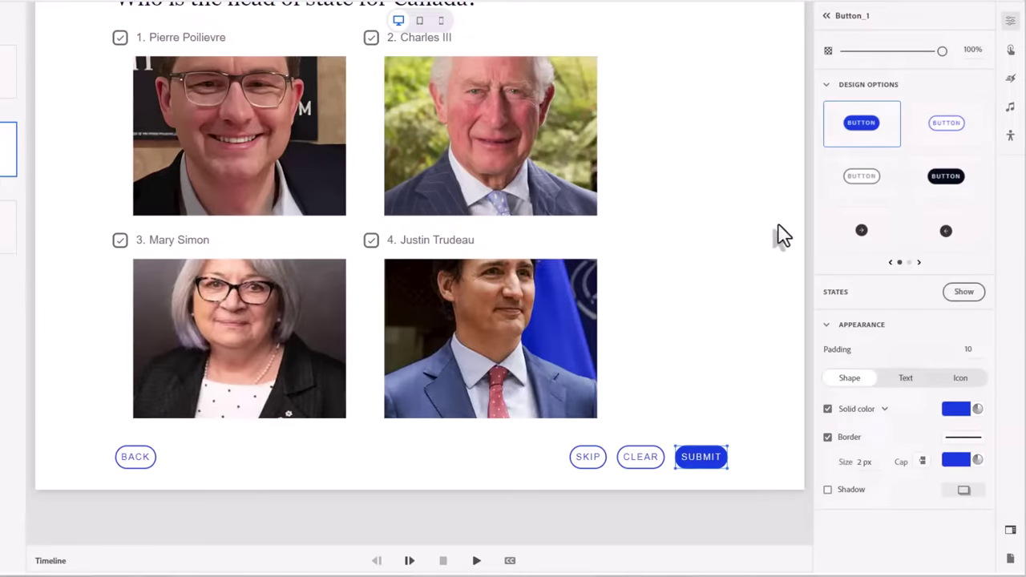
pyautogui.click(944, 176)
pyautogui.click(640, 457)
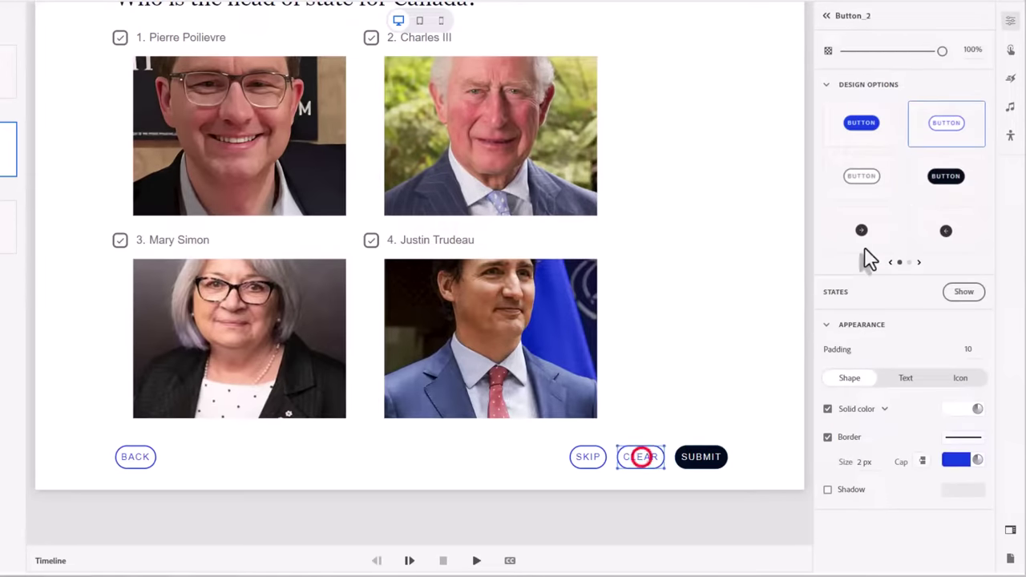
pyautogui.click(944, 176)
pyautogui.click(589, 461)
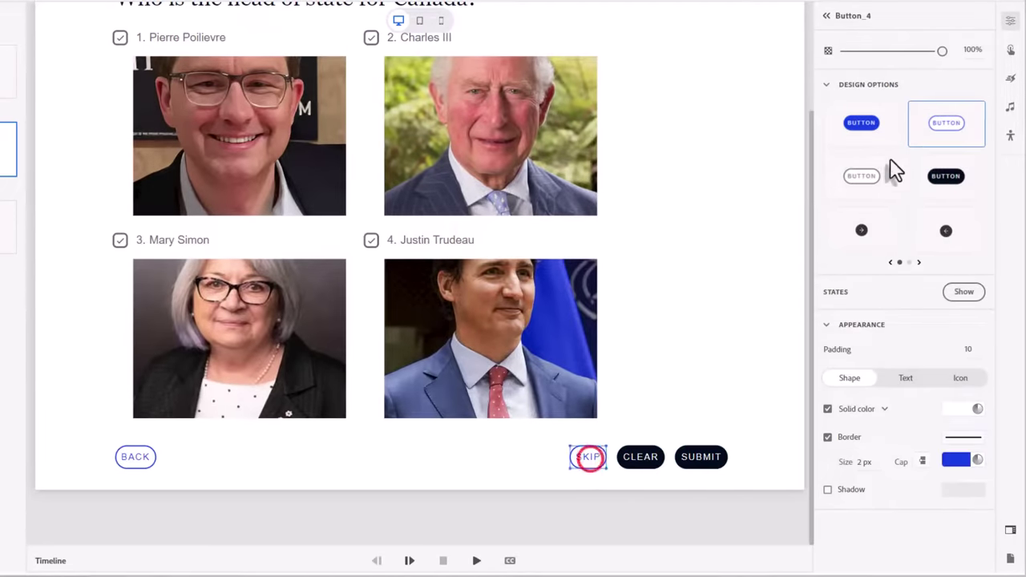
pyautogui.click(944, 175)
pyautogui.click(128, 458)
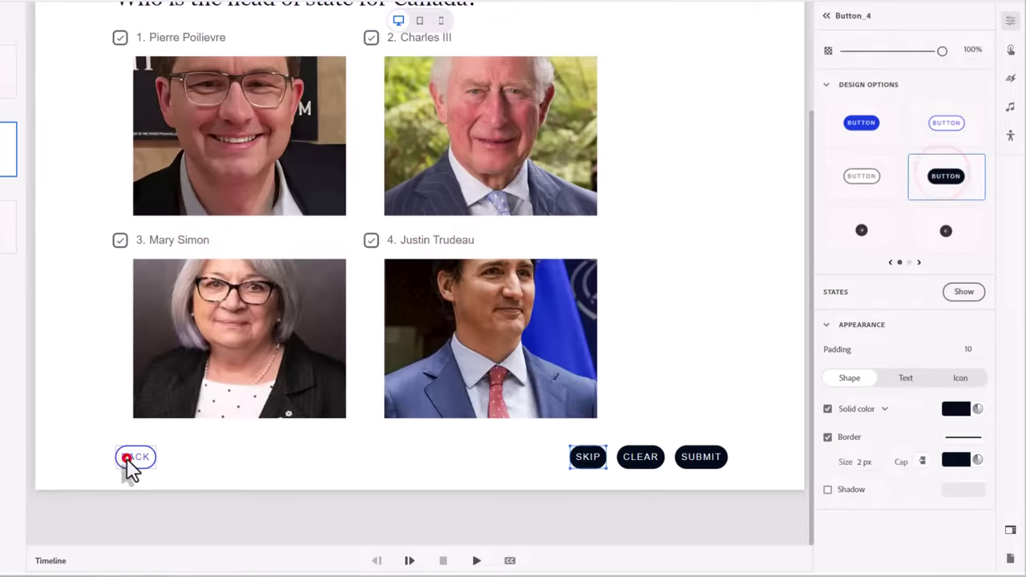
pyautogui.click(944, 176)
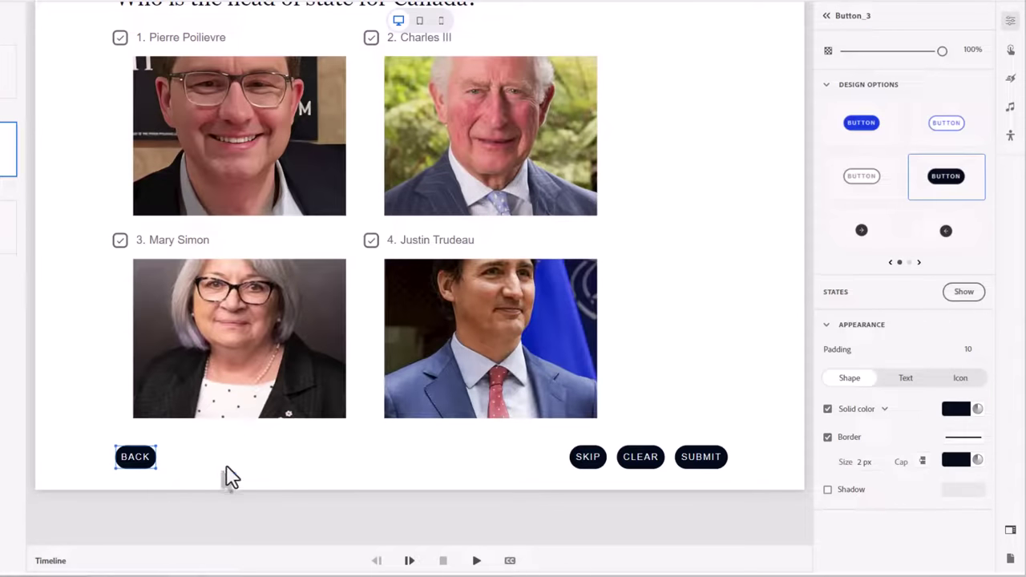
# Give the BACK button the reply-arrow icon from Assets, coloured solid white.
pyautogui.click(963, 378)
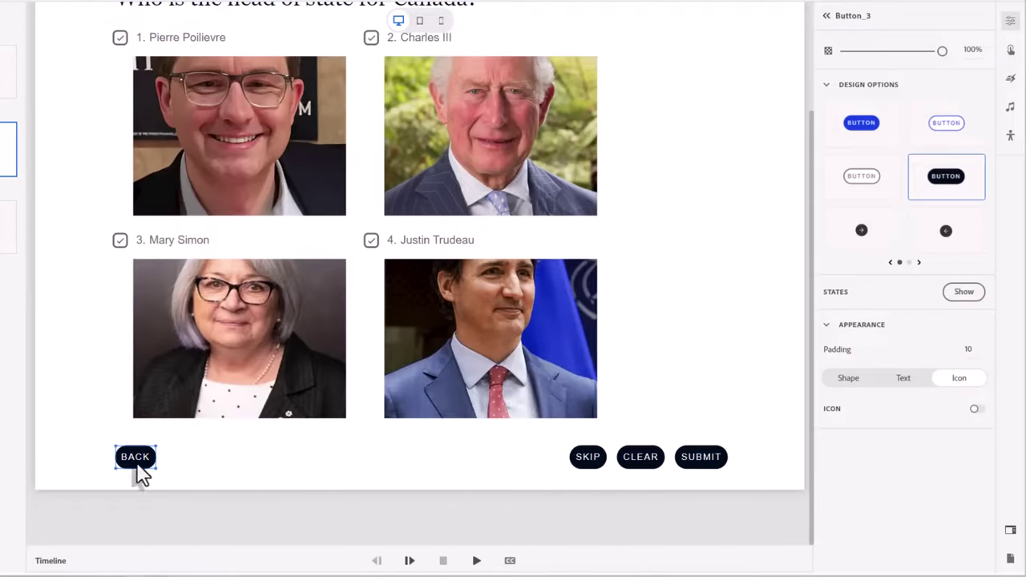
pyautogui.click(978, 408)
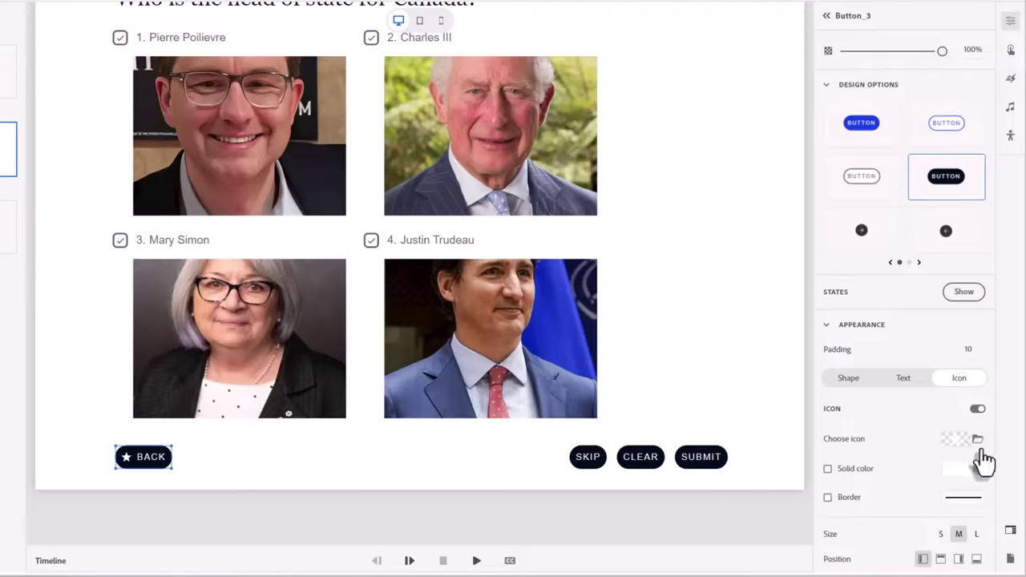
pyautogui.click(977, 440)
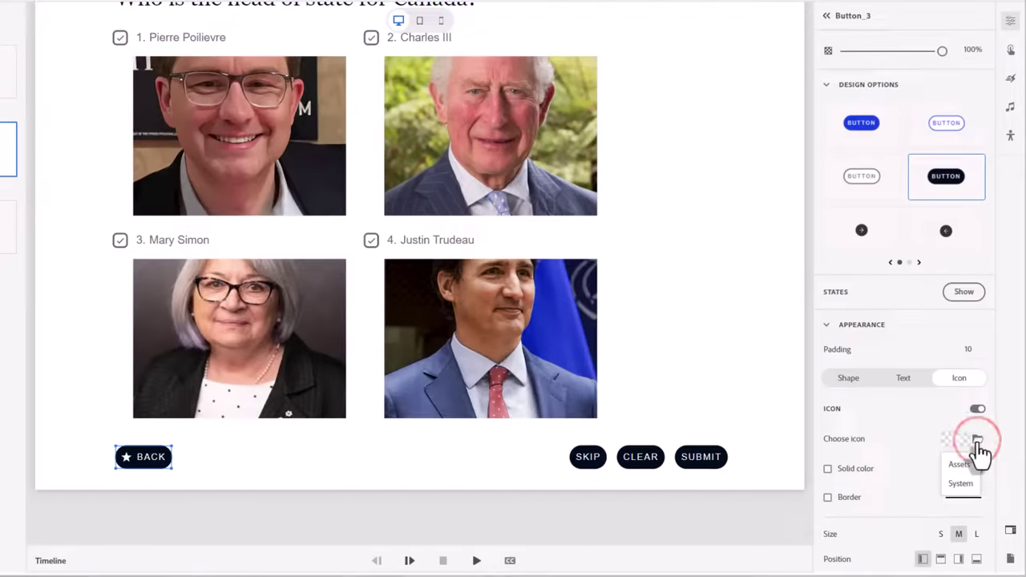
pyautogui.click(965, 464)
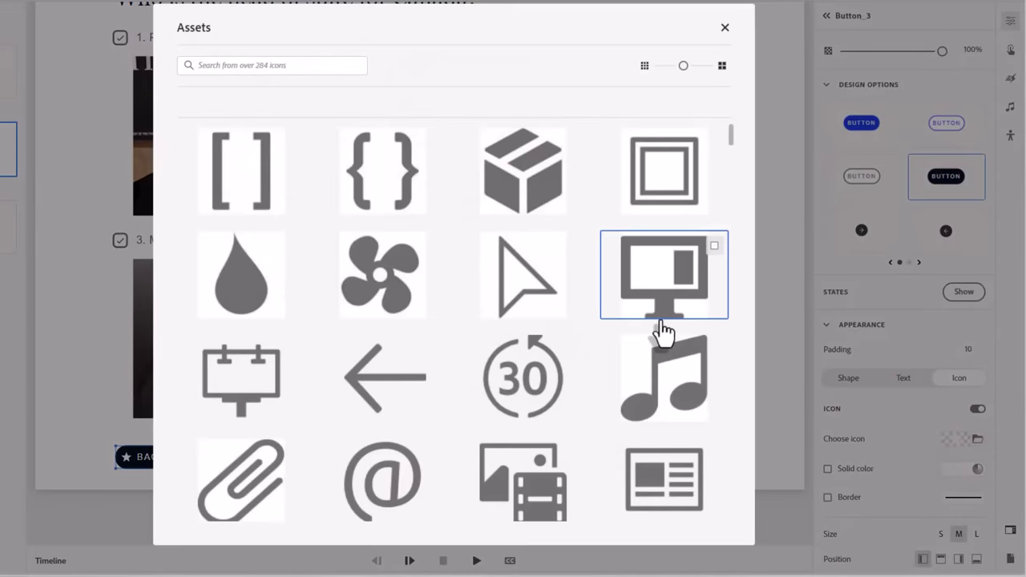
pyautogui.scroll(-1, 439, 350)
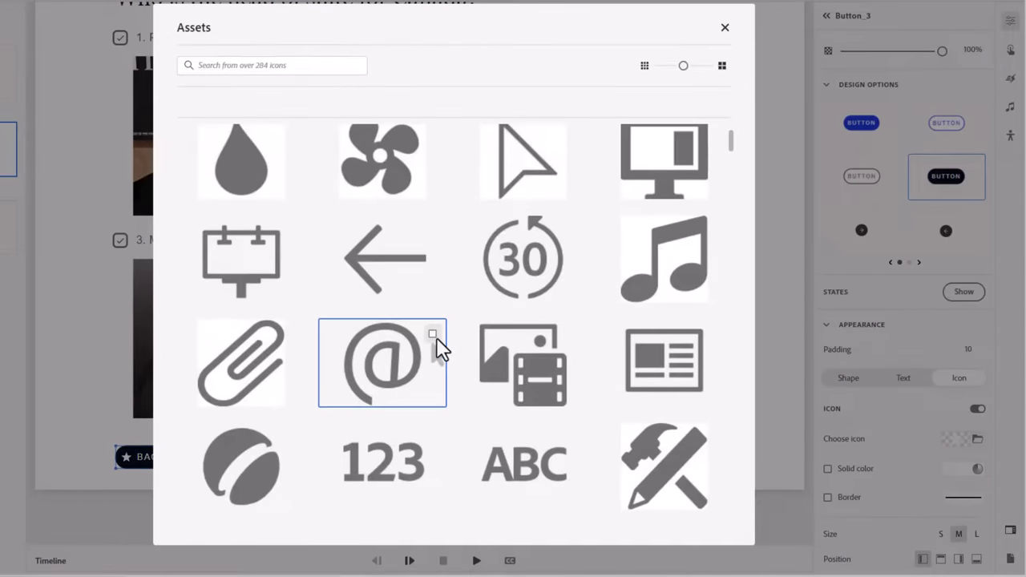
pyautogui.scroll(-2, 439, 350)
pyautogui.scroll(-6, 439, 350)
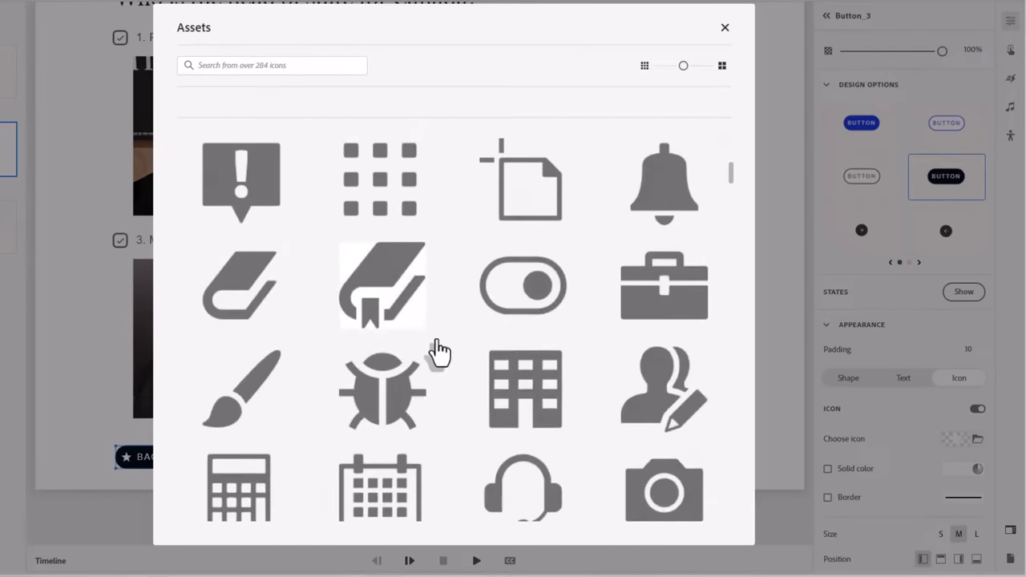
pyautogui.scroll(-12, 439, 350)
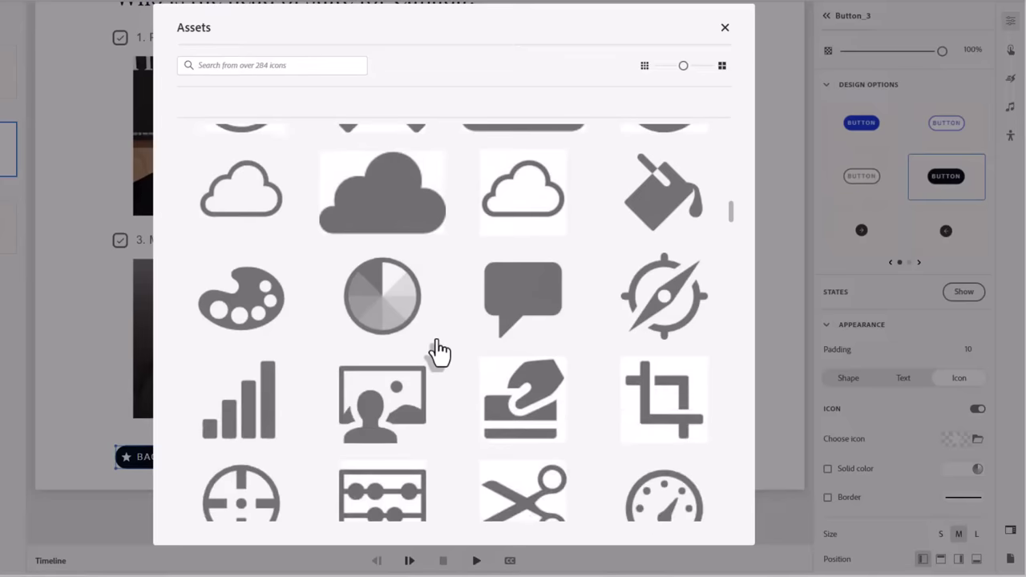
pyautogui.click(250, 226)
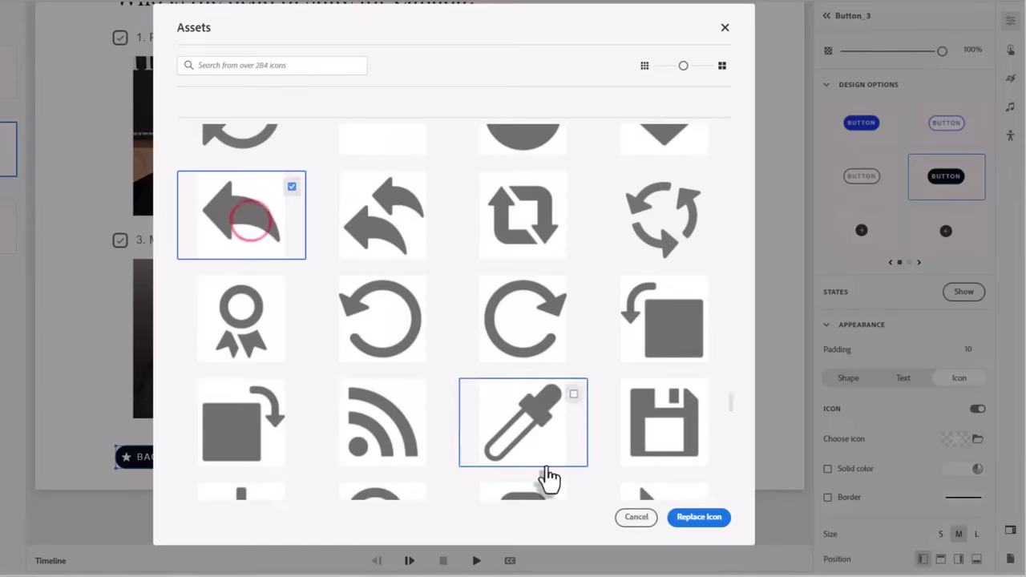
pyautogui.click(691, 518)
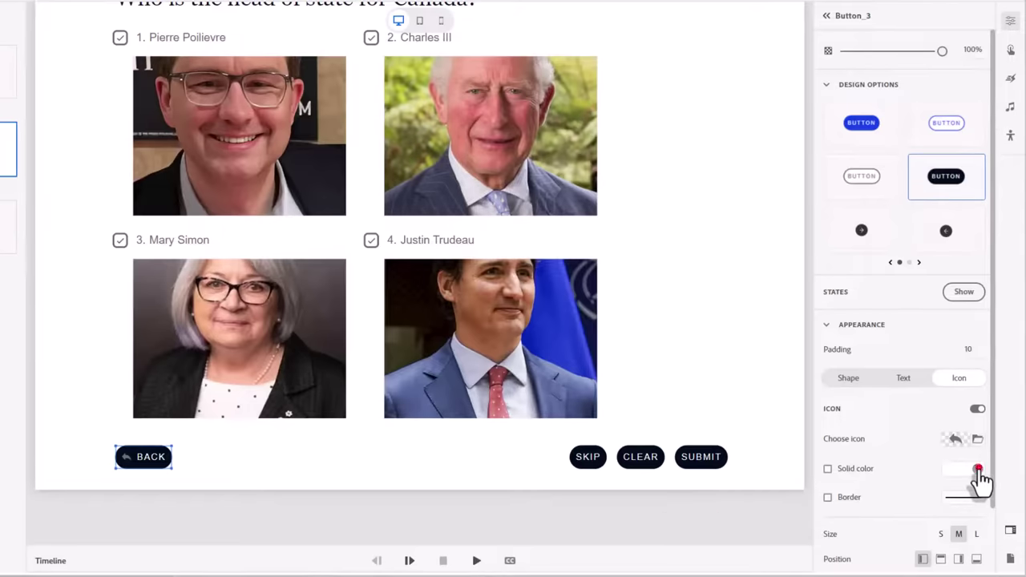
pyautogui.click(977, 469)
pyautogui.click(885, 331)
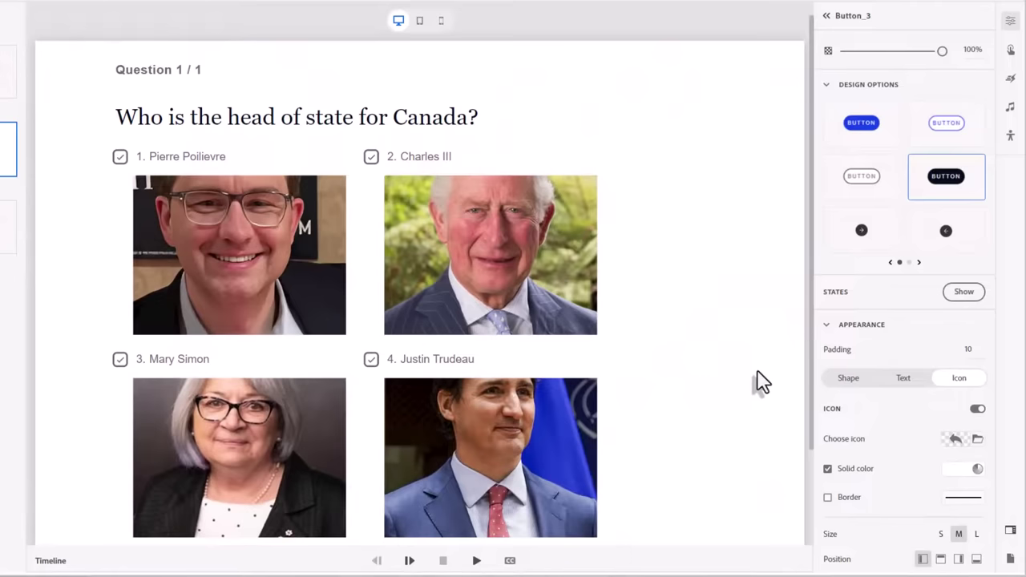
# Select the whole multiple-choice question and scroll its properties down to Components.
pyautogui.scroll(-3, 761, 382)
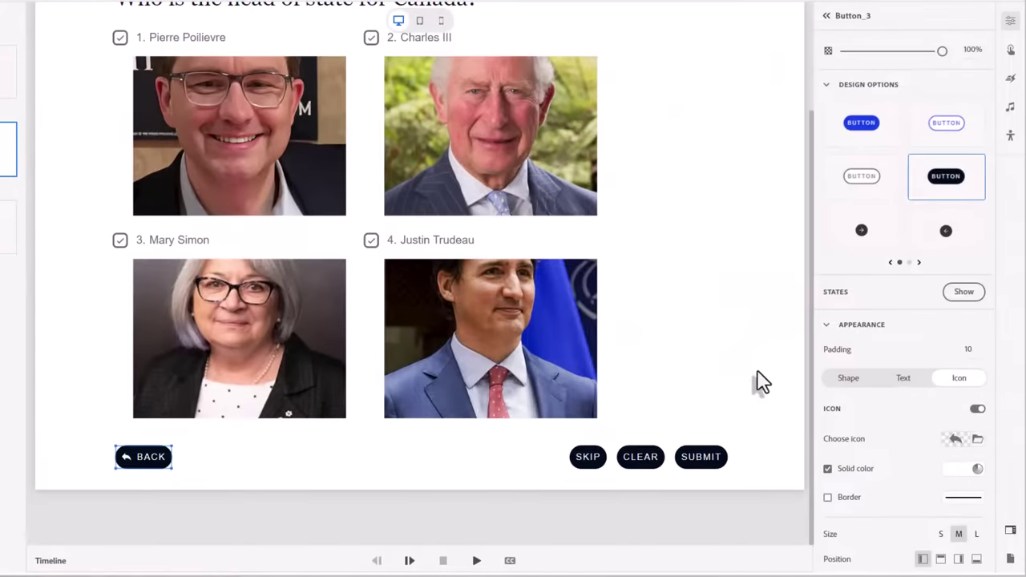
pyautogui.scroll(2, 768, 377)
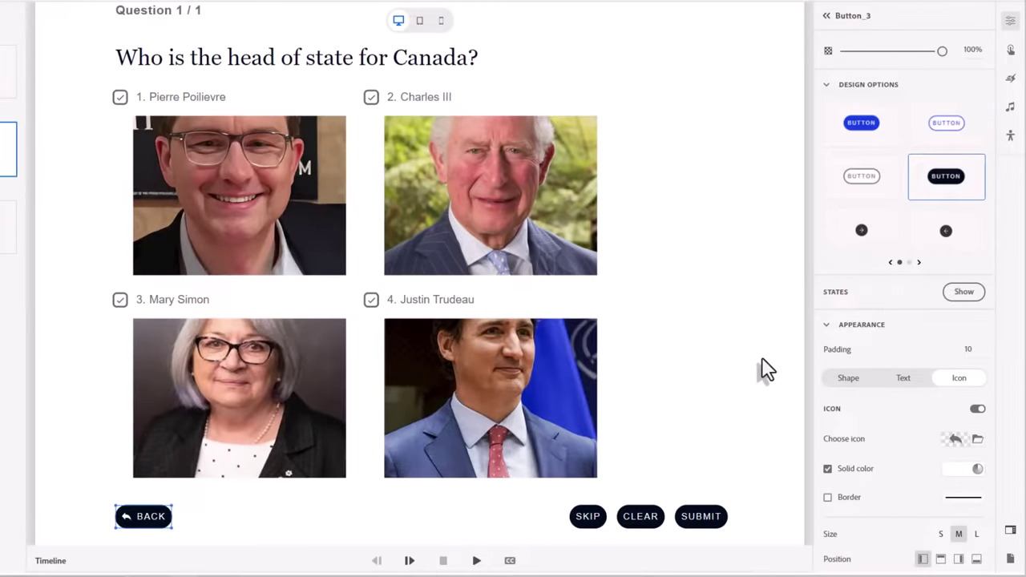
pyautogui.click(765, 368)
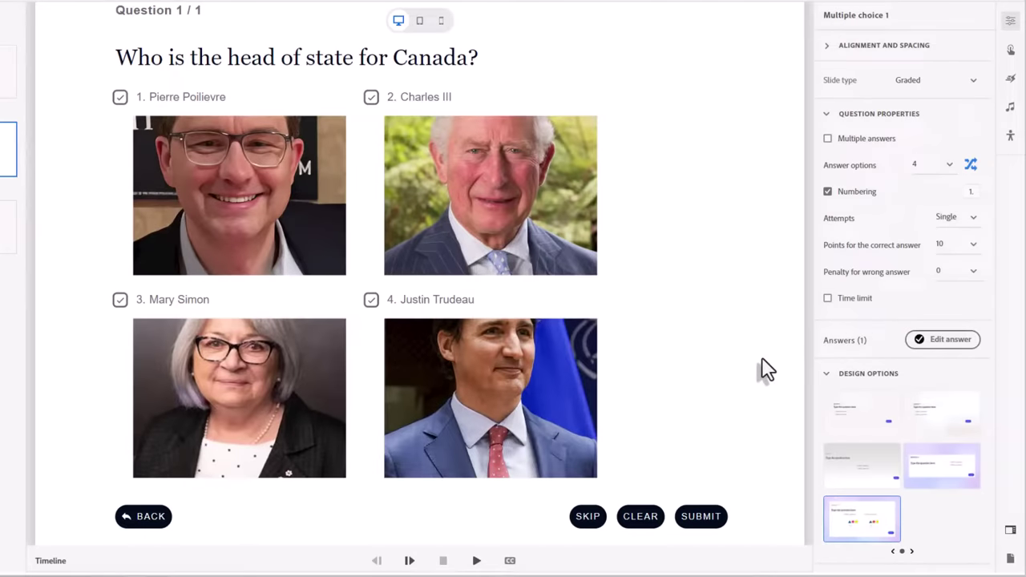
pyautogui.scroll(-3, 981, 399)
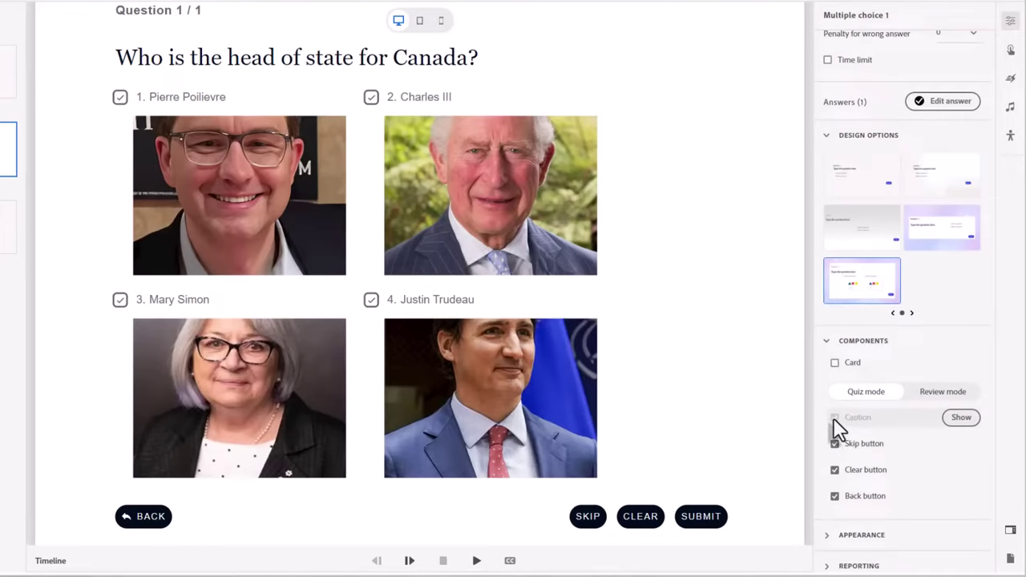
# Show the 'That's correct!' feedback caption and position it at the slide bottom.
pyautogui.click(961, 418)
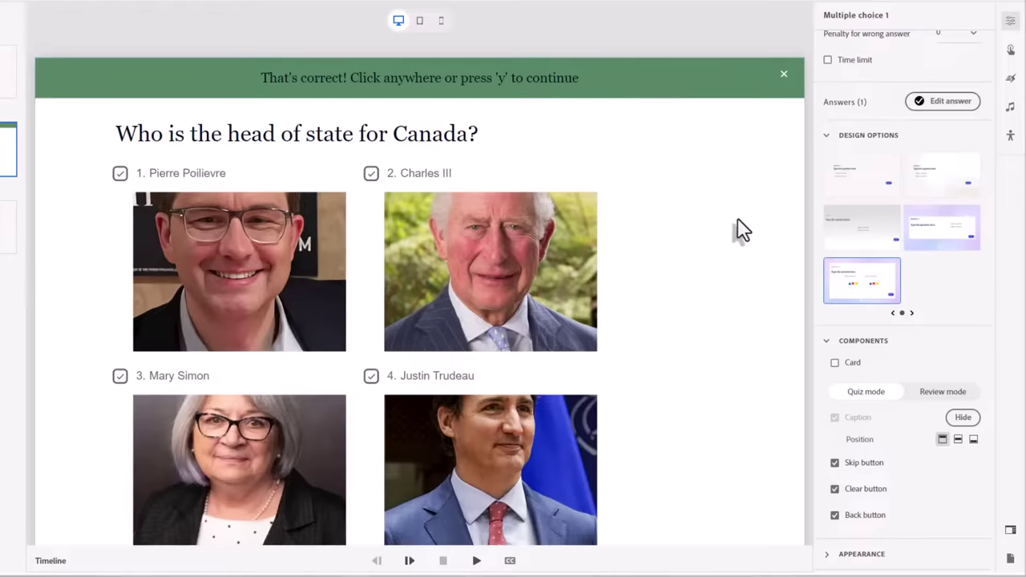
pyautogui.click(973, 440)
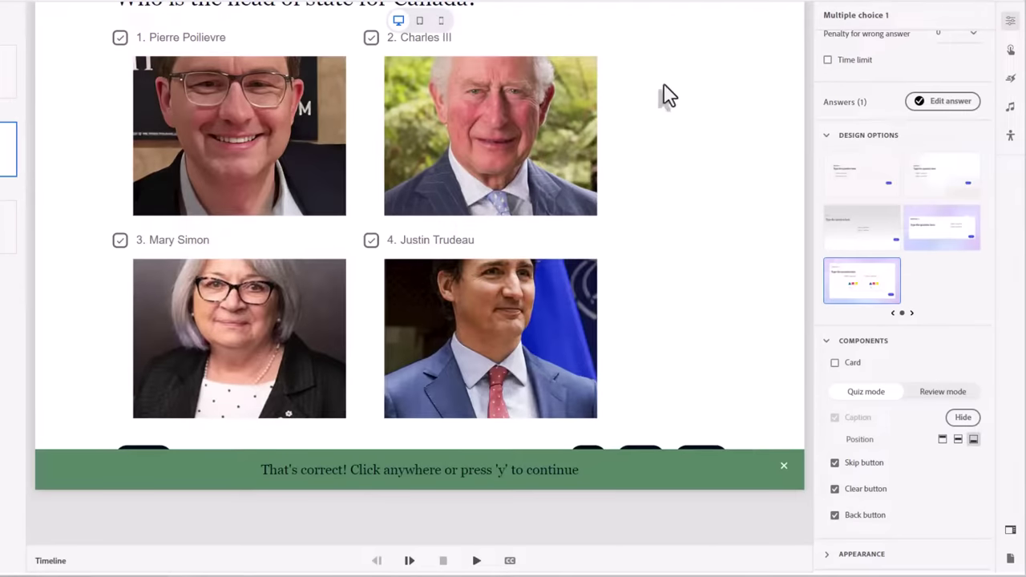
# Preview the phone layout and review the caption's Default, Correct, Incorrect and Incomplete states.
pyautogui.click(440, 20)
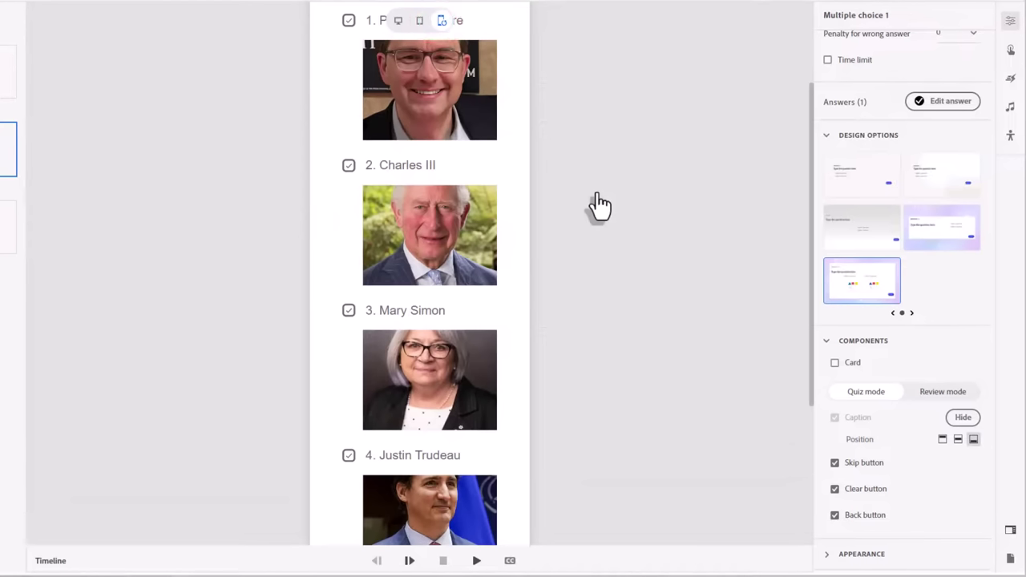
pyautogui.scroll(-3, 600, 256)
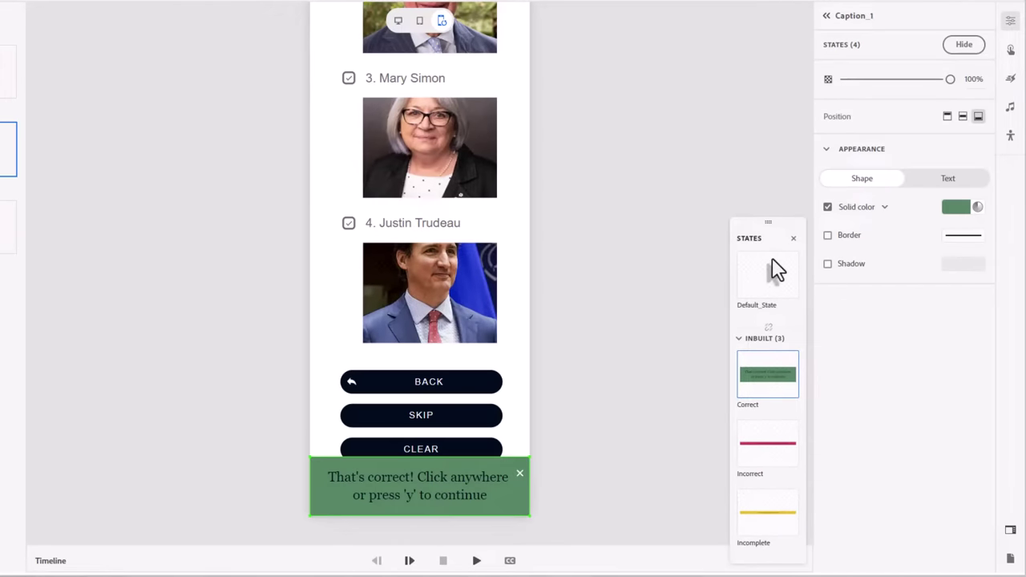
pyautogui.click(773, 285)
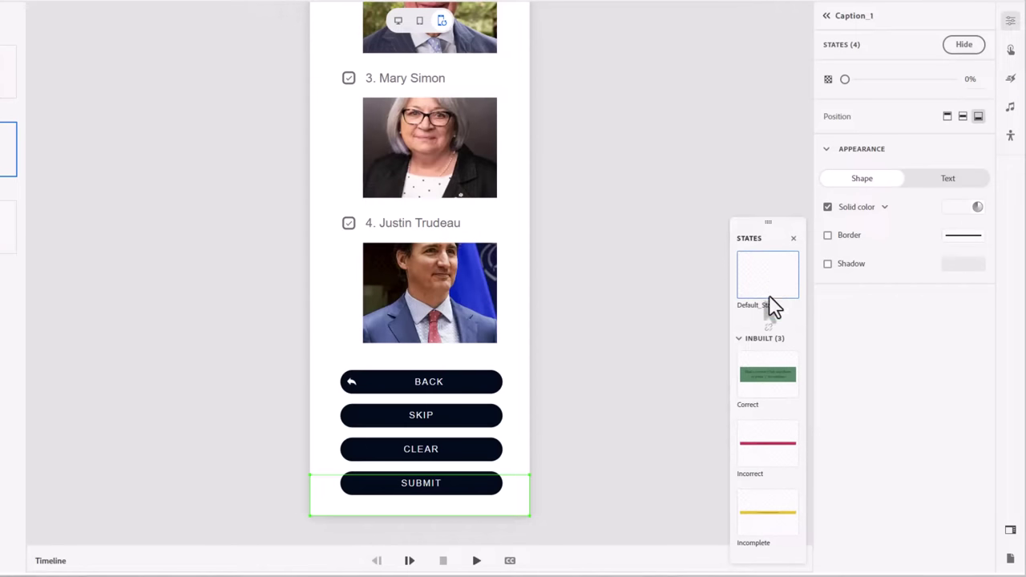
pyautogui.click(768, 386)
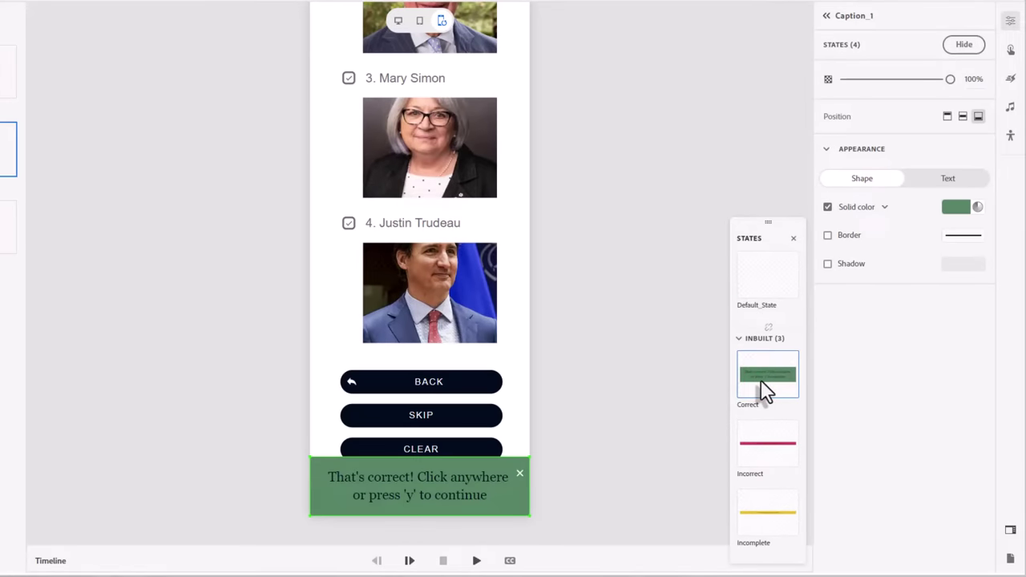
pyautogui.click(772, 447)
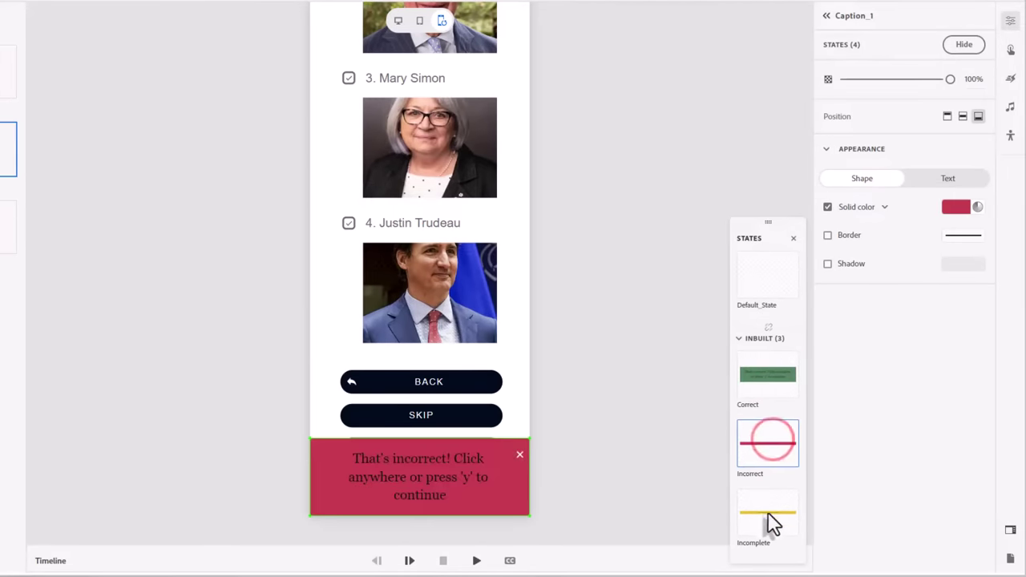
pyautogui.click(773, 533)
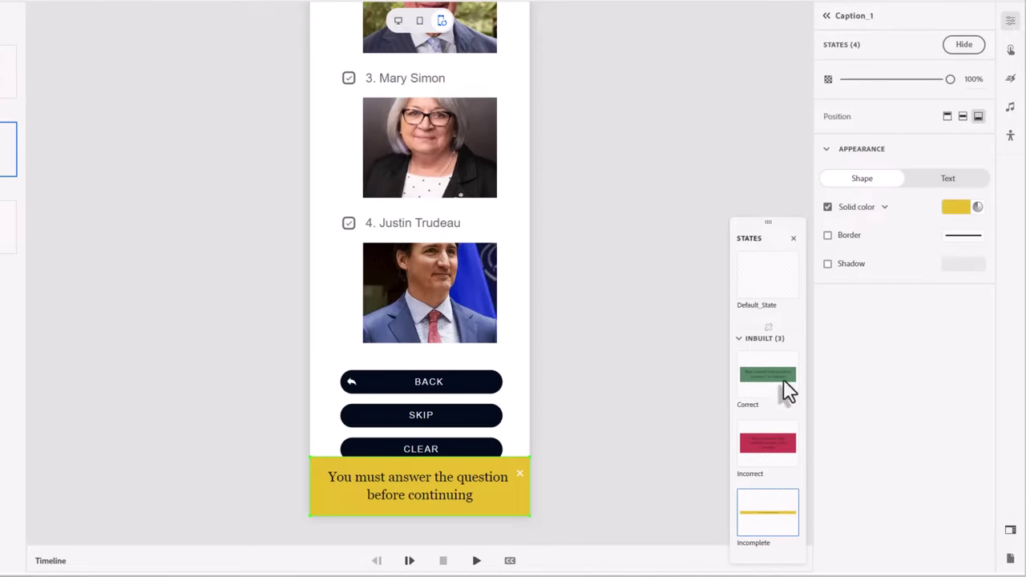
# Set the Correct, Incorrect and Incomplete caption backgrounds to solid white.
pyautogui.click(762, 372)
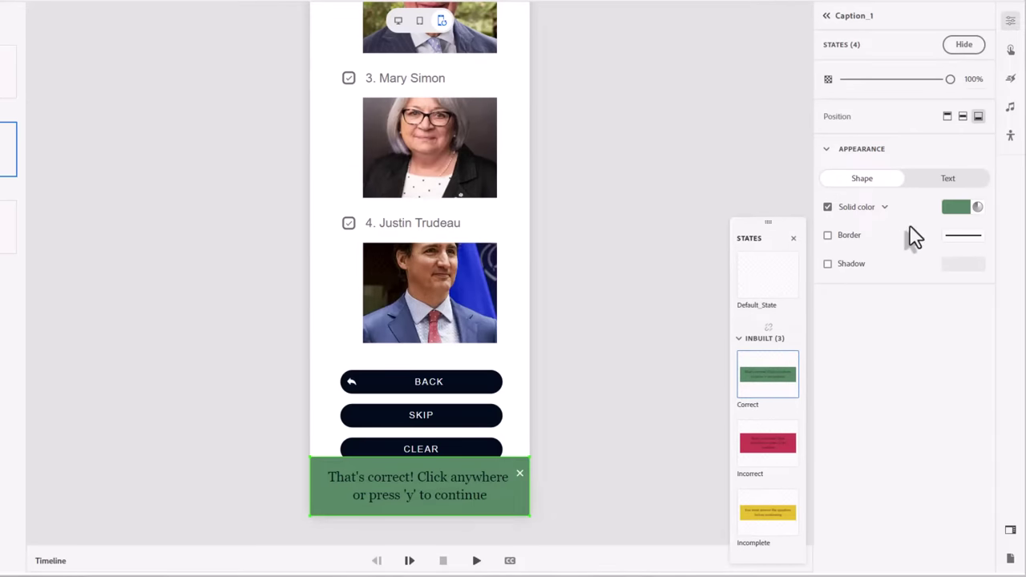
pyautogui.click(962, 212)
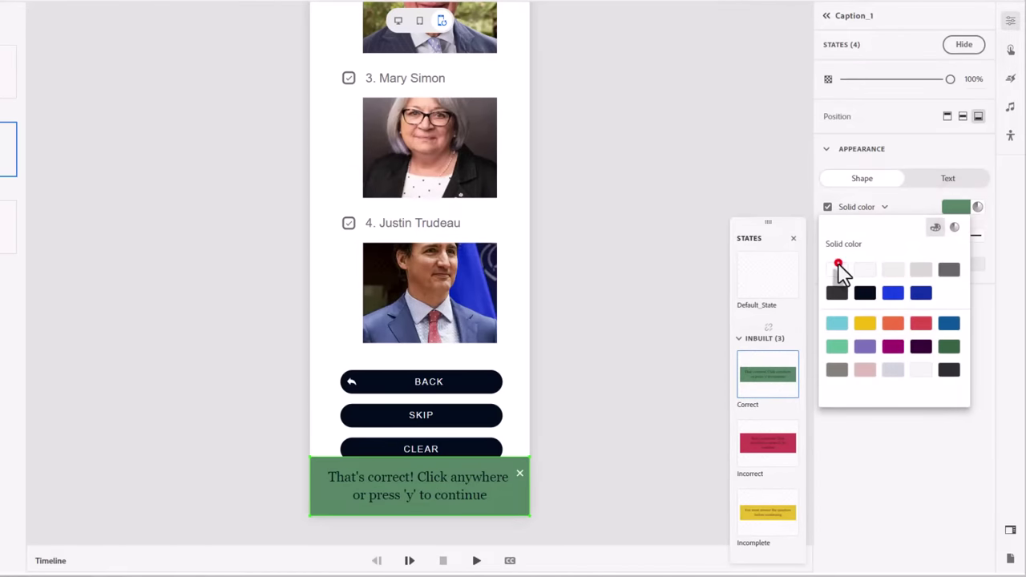
pyautogui.click(837, 270)
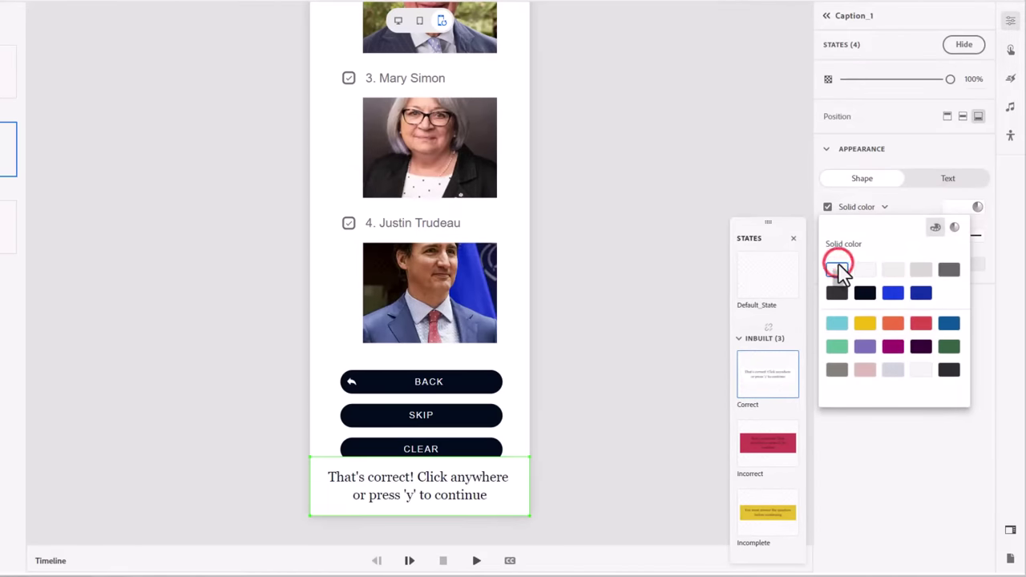
pyautogui.click(771, 428)
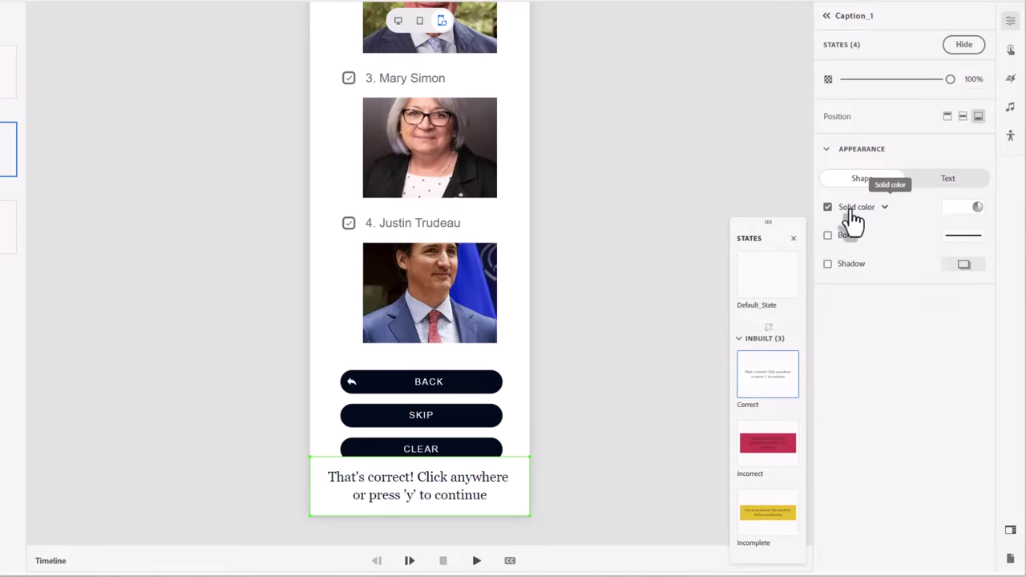
pyautogui.click(769, 433)
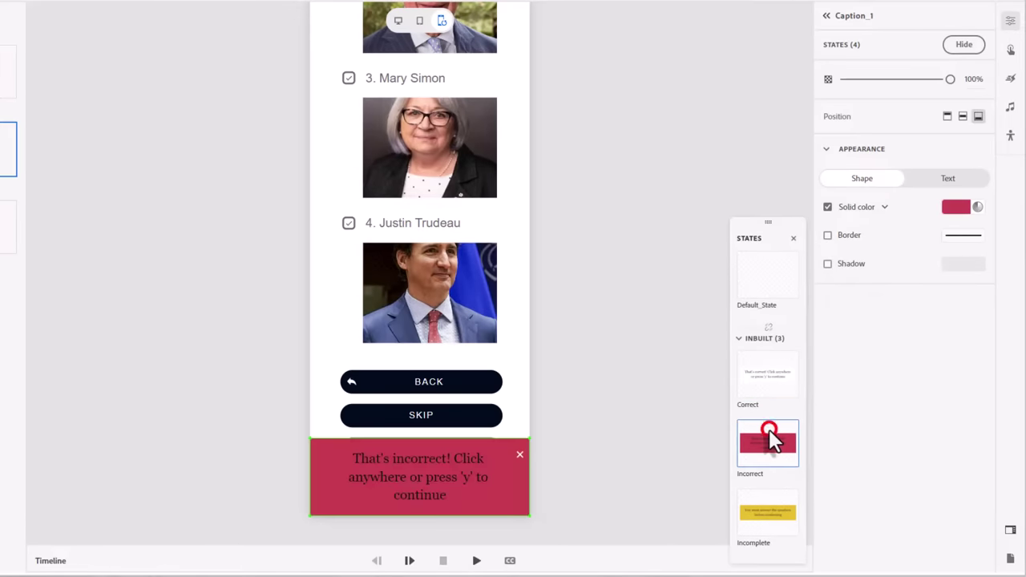
pyautogui.click(954, 207)
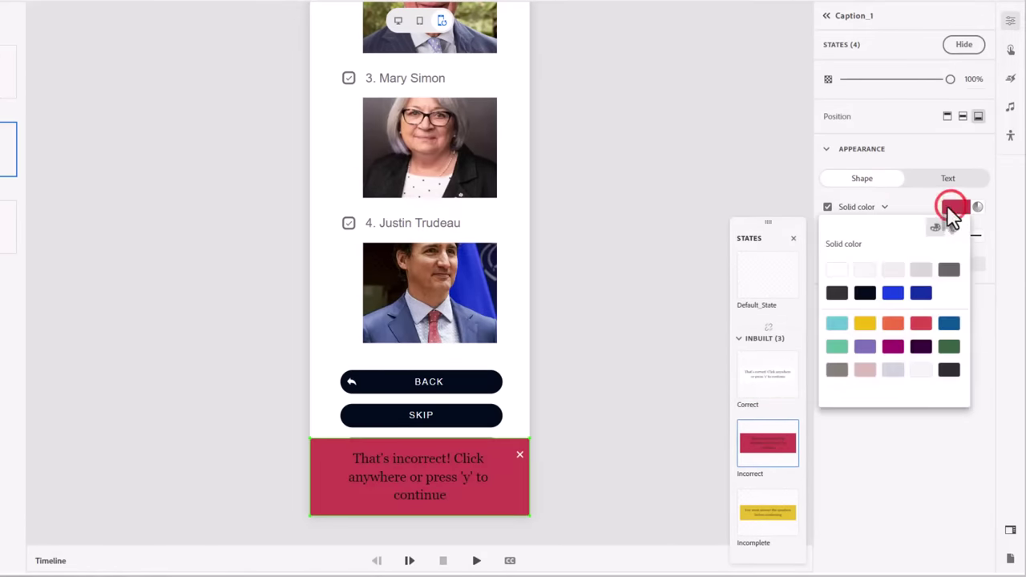
pyautogui.click(837, 270)
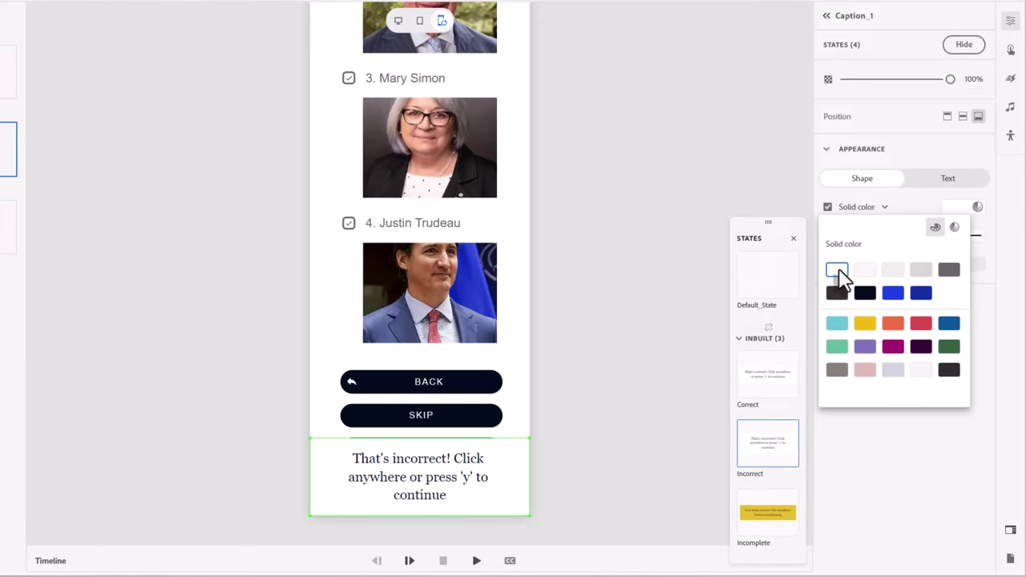
pyautogui.click(776, 505)
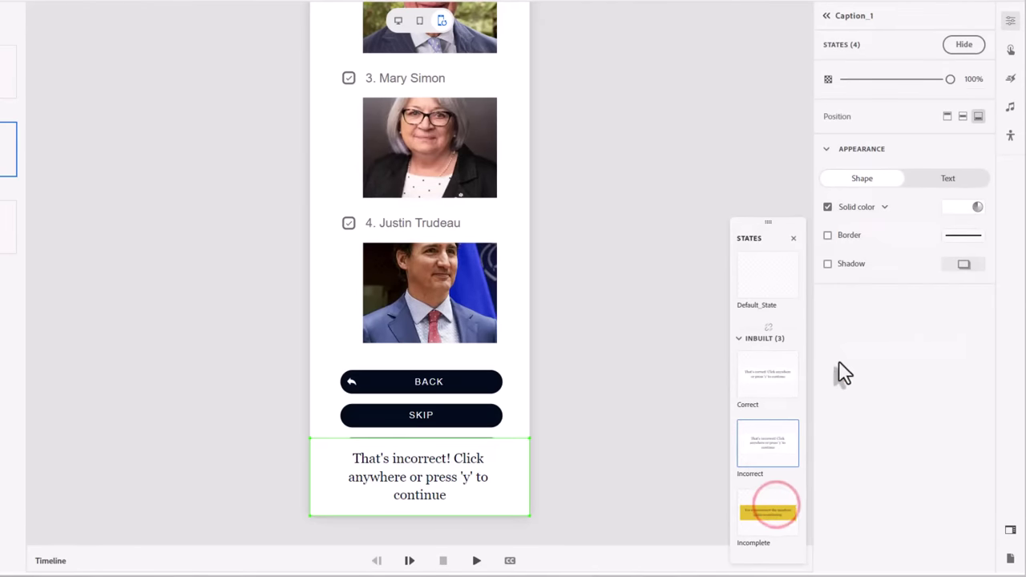
pyautogui.click(781, 524)
pyautogui.click(954, 207)
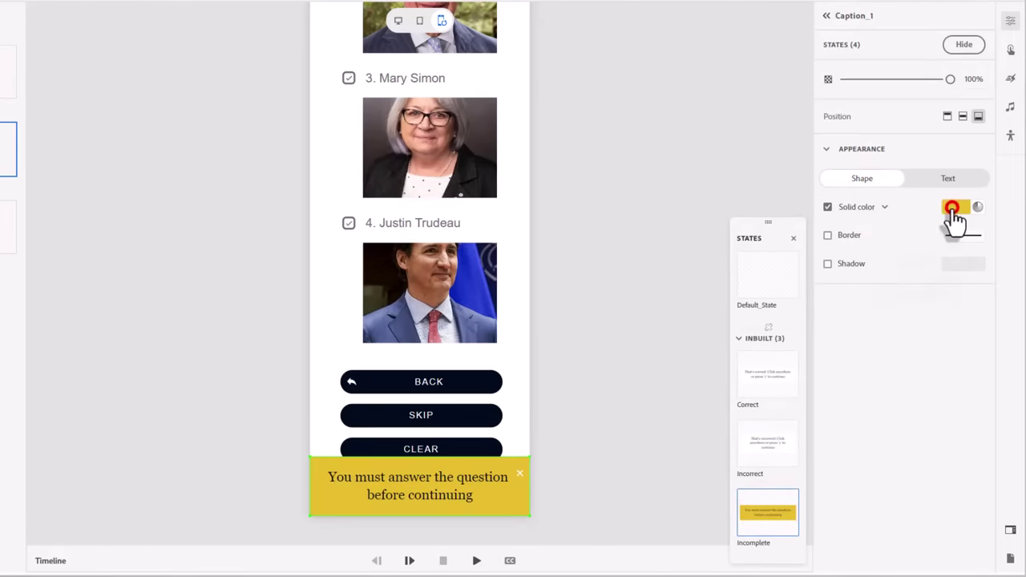
pyautogui.click(837, 270)
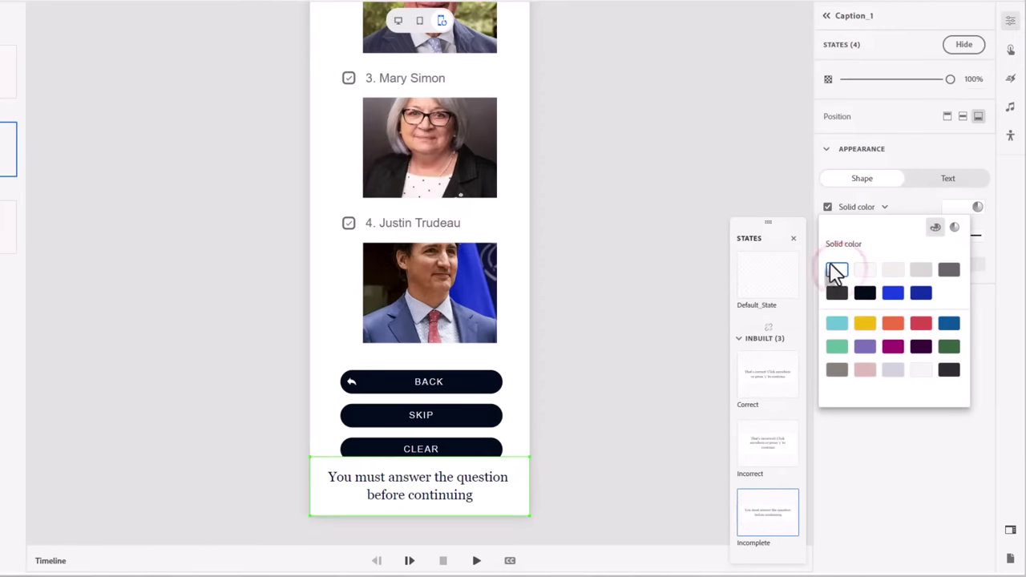
pyautogui.click(947, 183)
# Apply the 32 px Heading 9 style to the Incomplete, Incorrect and Correct captions, then deselect.
pyautogui.click(947, 183)
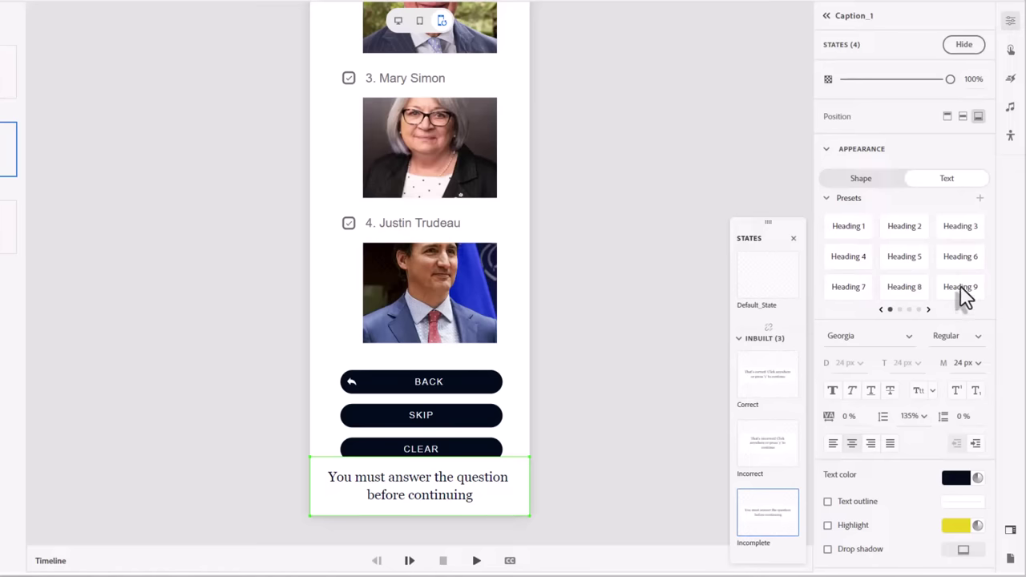
pyautogui.click(954, 295)
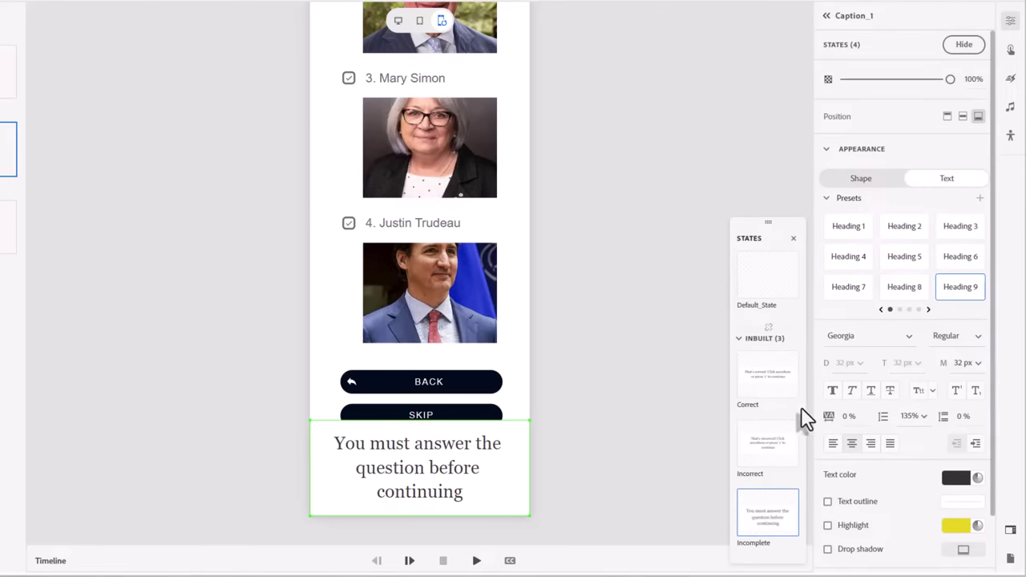
pyautogui.click(779, 448)
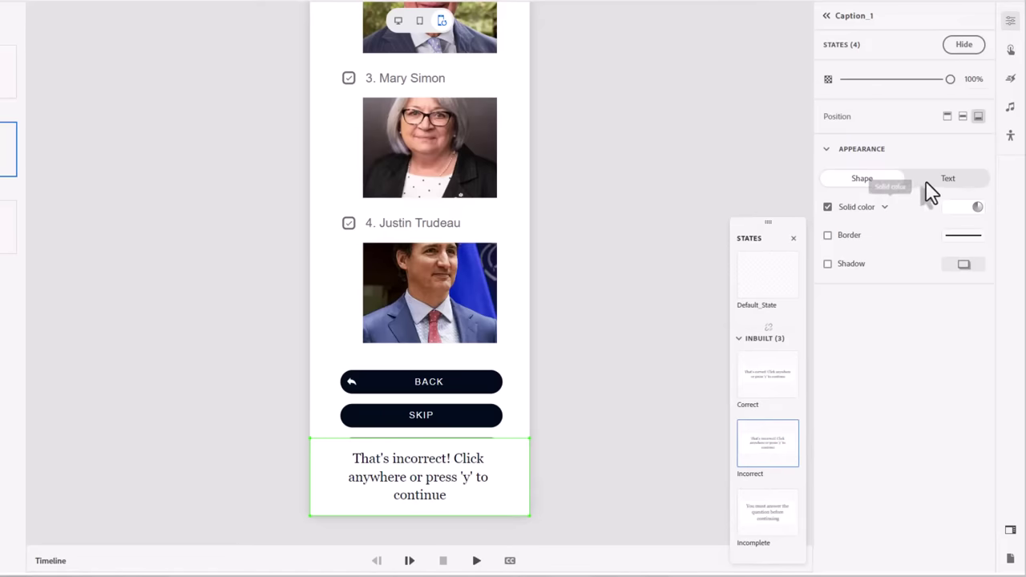
pyautogui.click(948, 179)
pyautogui.click(962, 287)
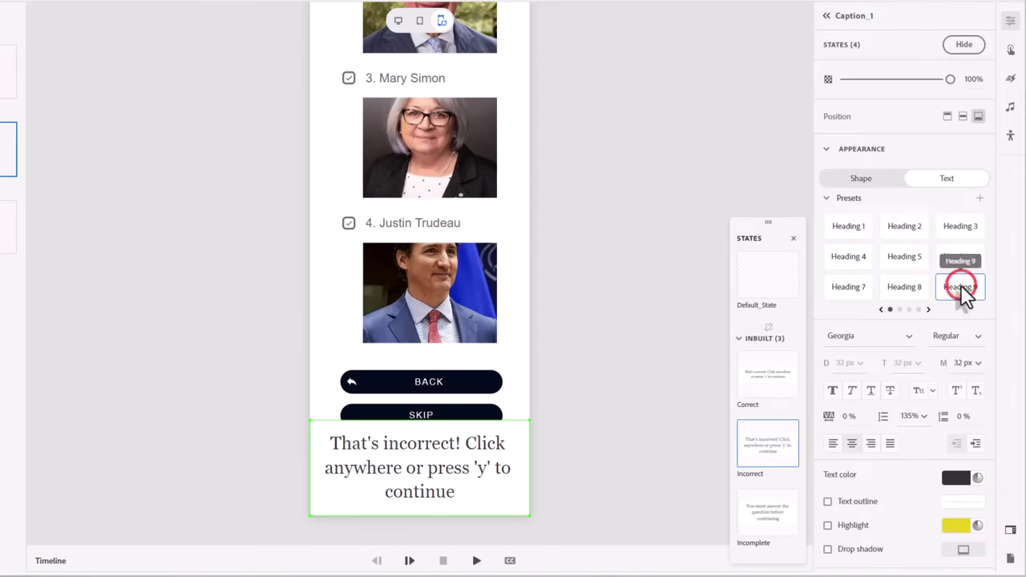
pyautogui.click(771, 382)
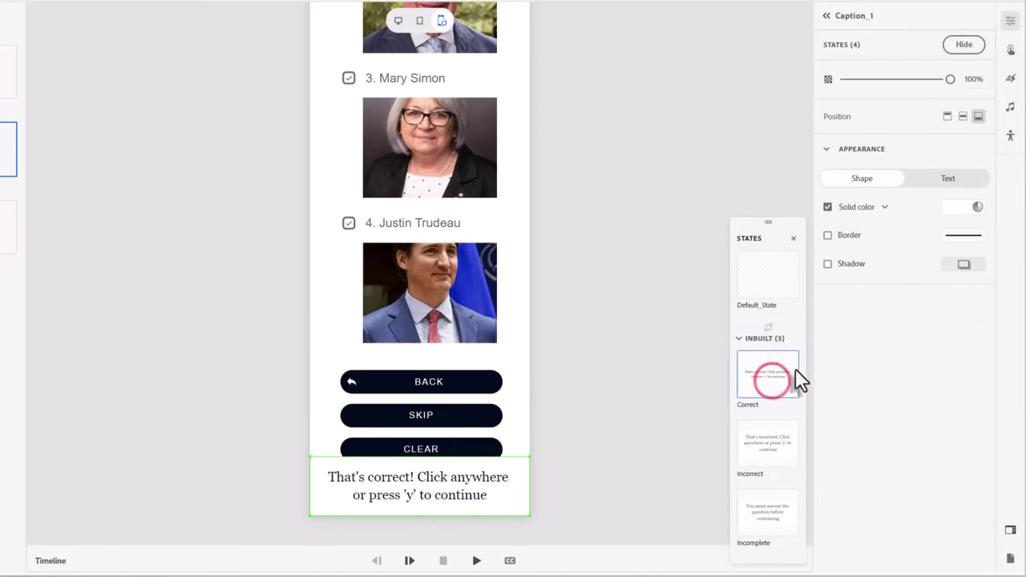
pyautogui.click(930, 178)
pyautogui.click(964, 288)
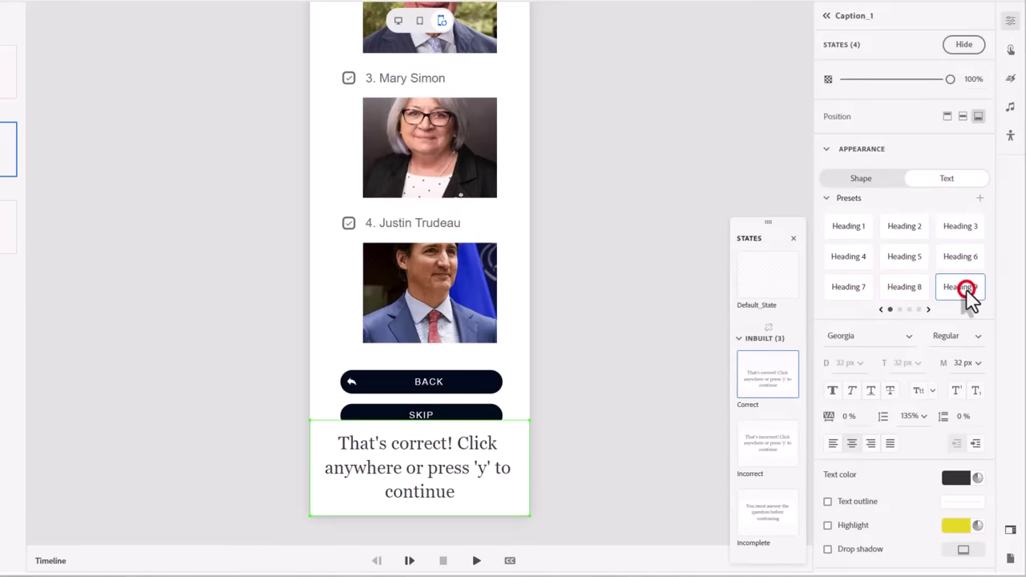
pyautogui.click(773, 276)
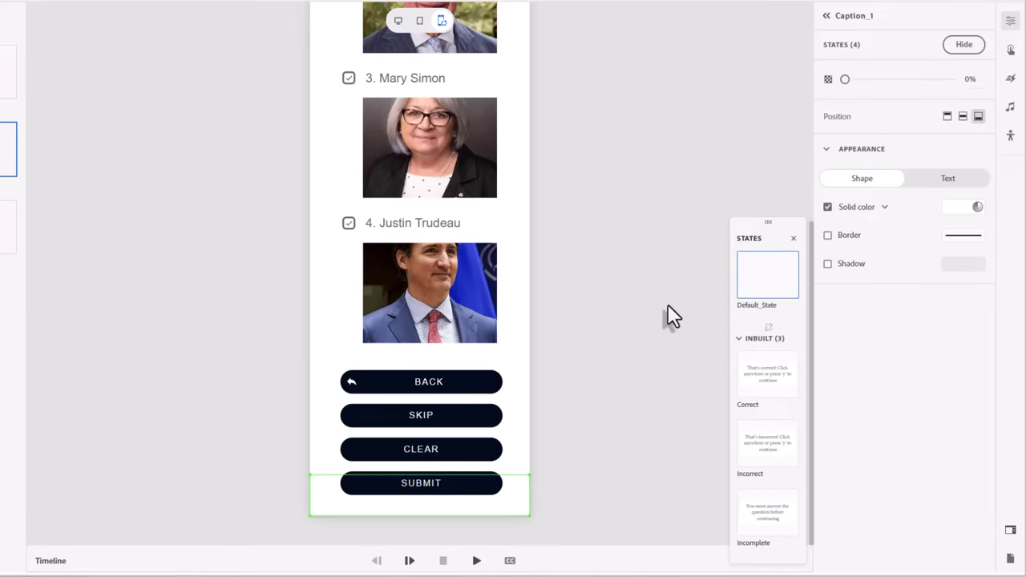
pyautogui.click(710, 154)
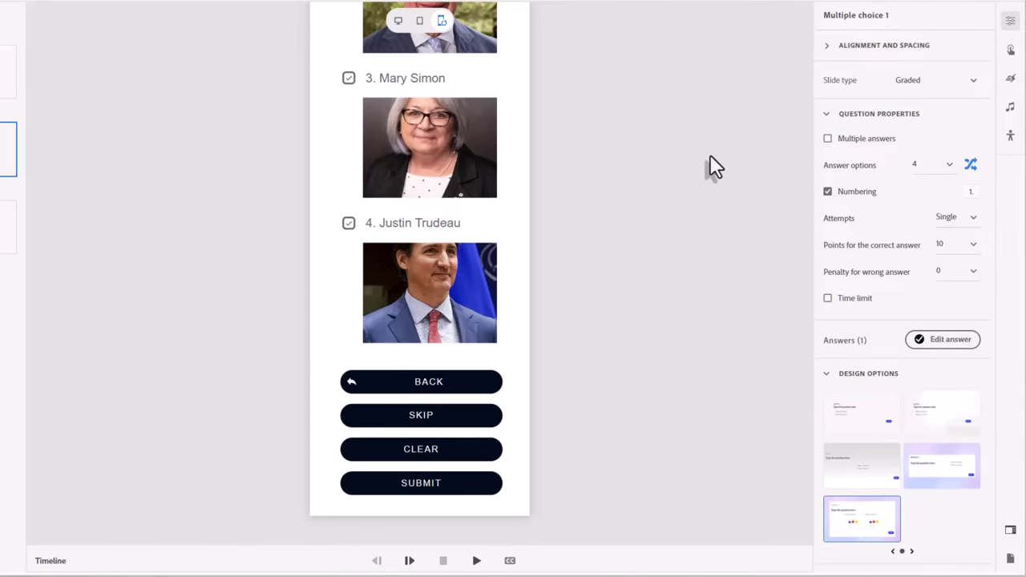
# Switch the slide to its desktop layout and preview it with the playback controls collapsed.
pyautogui.scroll(5, 710, 154)
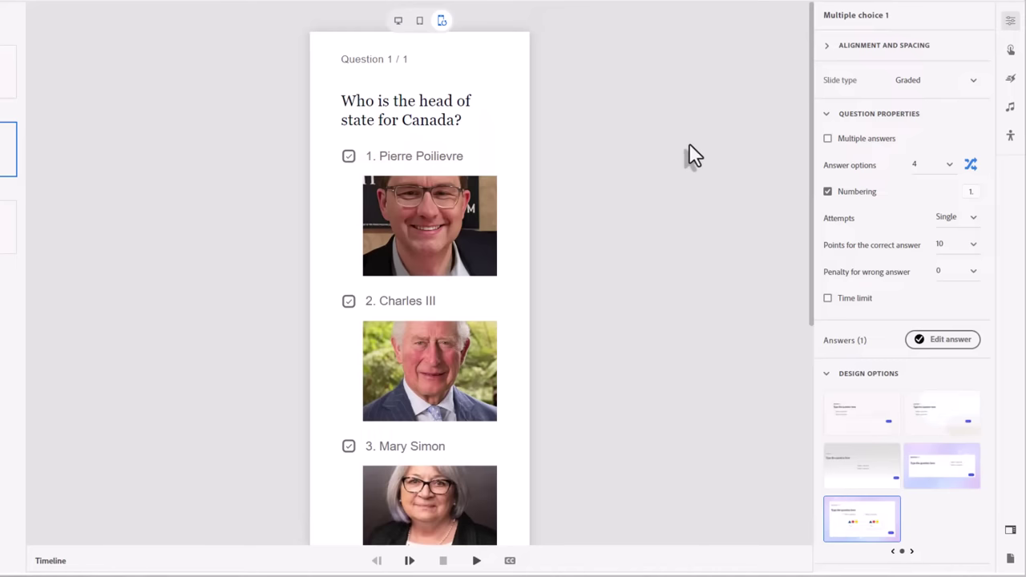
pyautogui.click(394, 21)
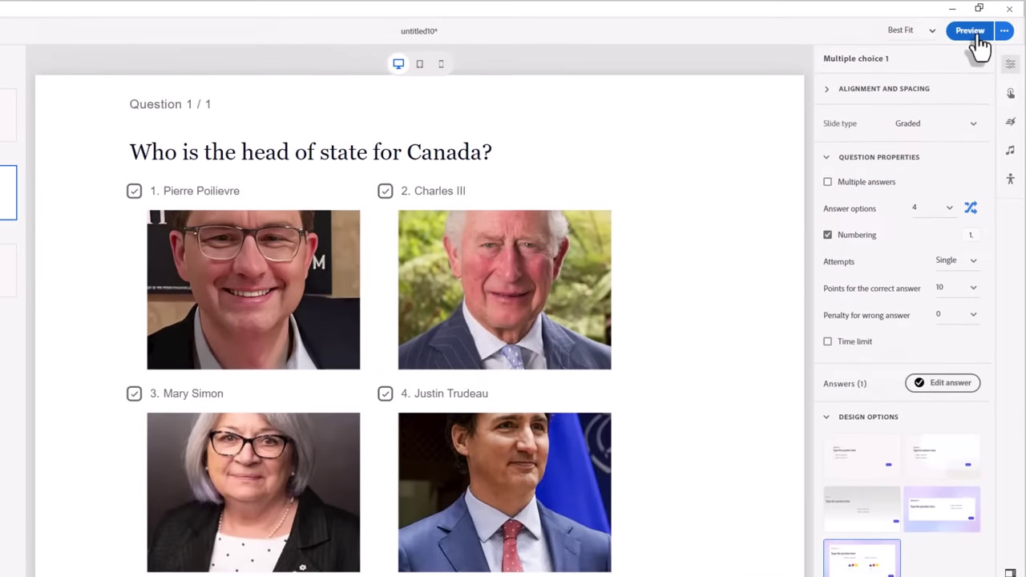
pyautogui.click(971, 33)
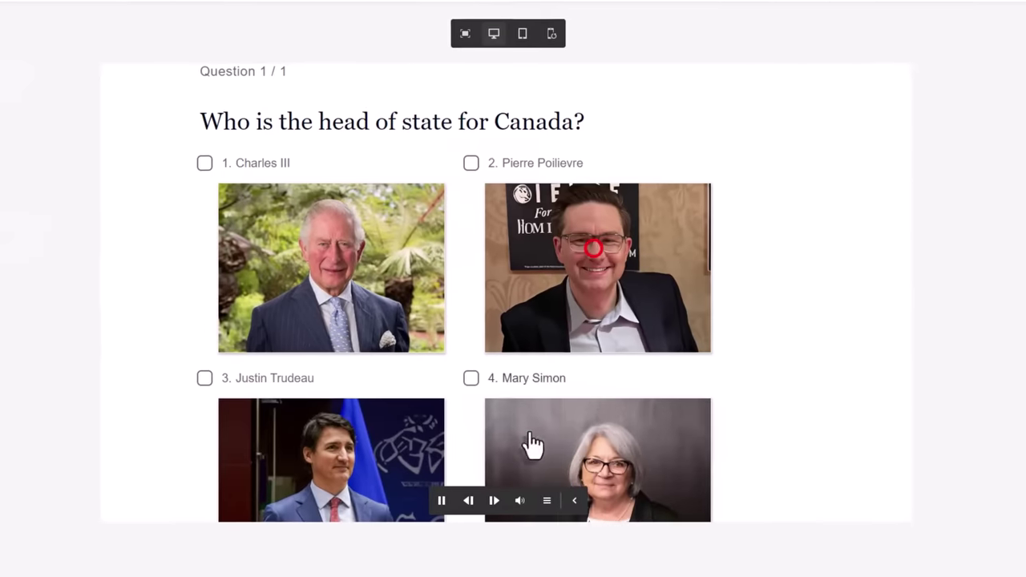
pyautogui.moveTo(510, 504); pyautogui.dragTo(820, 101)
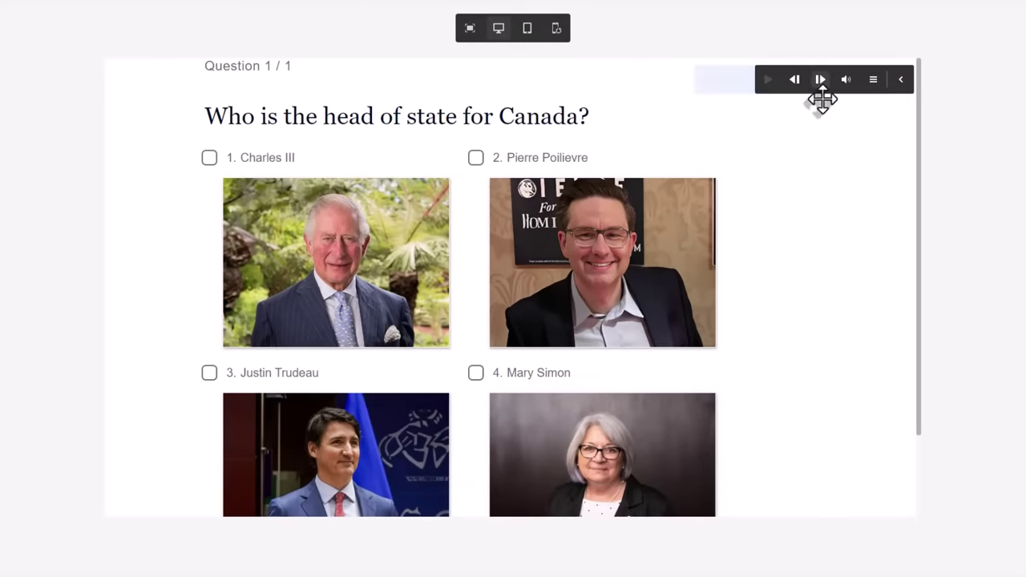
pyautogui.click(900, 79)
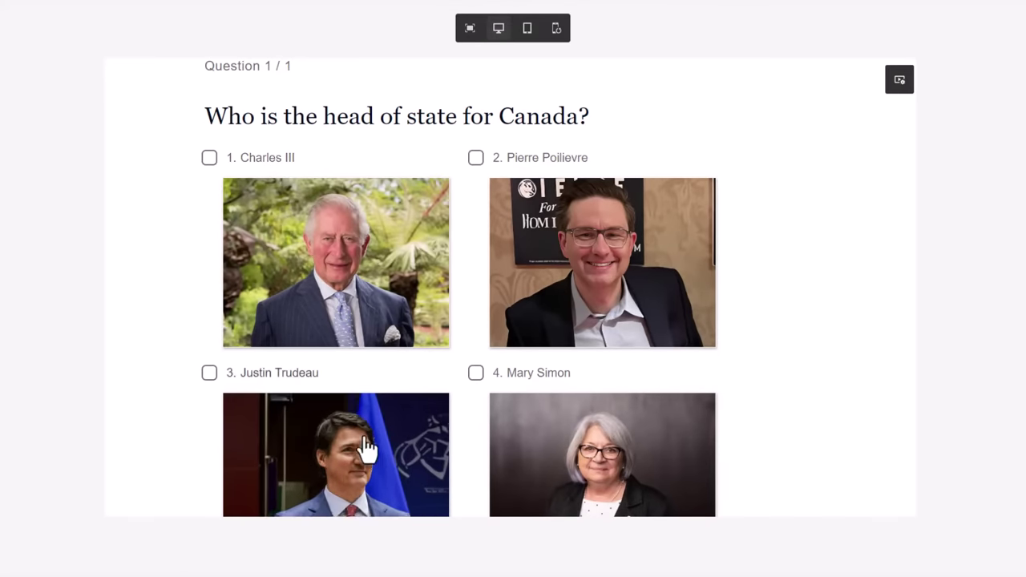
# Submit Charles III as the answer, check the 'That's correct!' feedback, and close the preview.
pyautogui.click(334, 242)
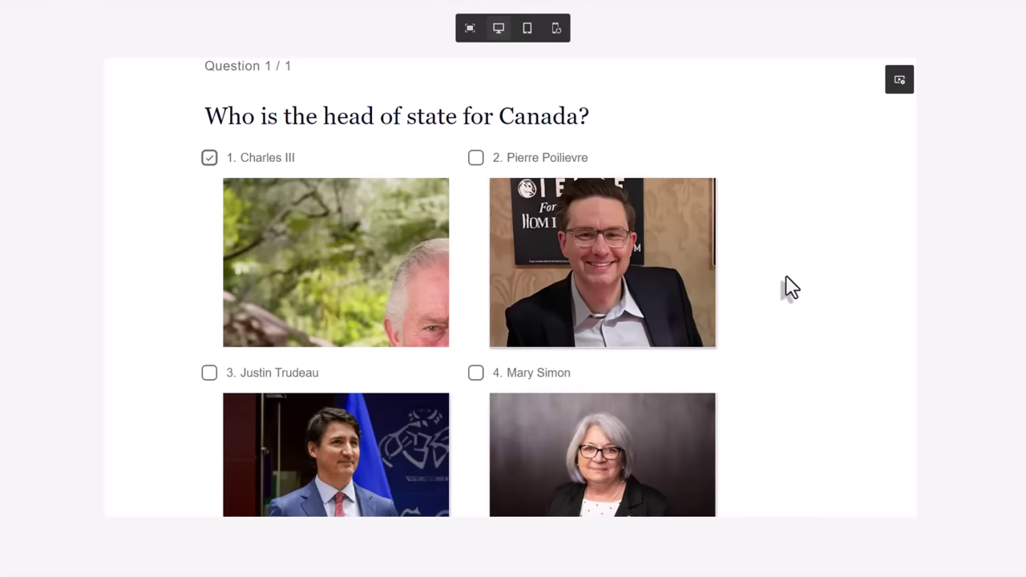
pyautogui.scroll(-2, 801, 276)
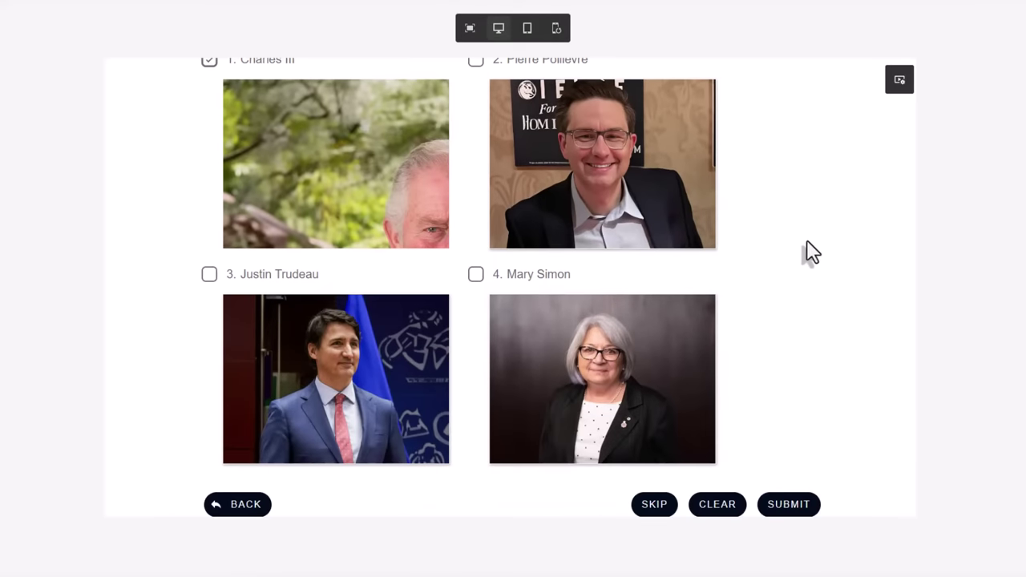
pyautogui.click(798, 513)
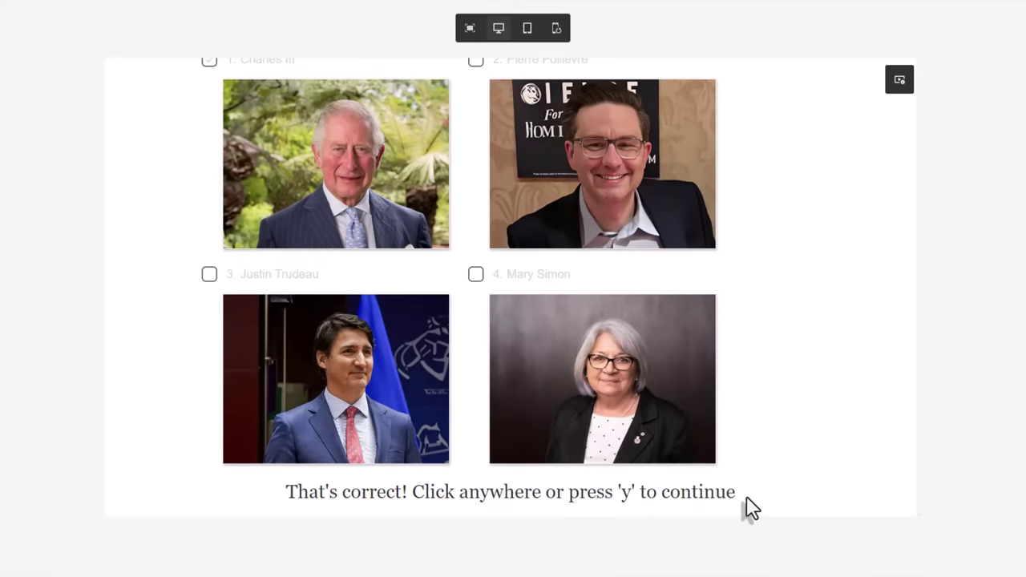
pyautogui.click(900, 79)
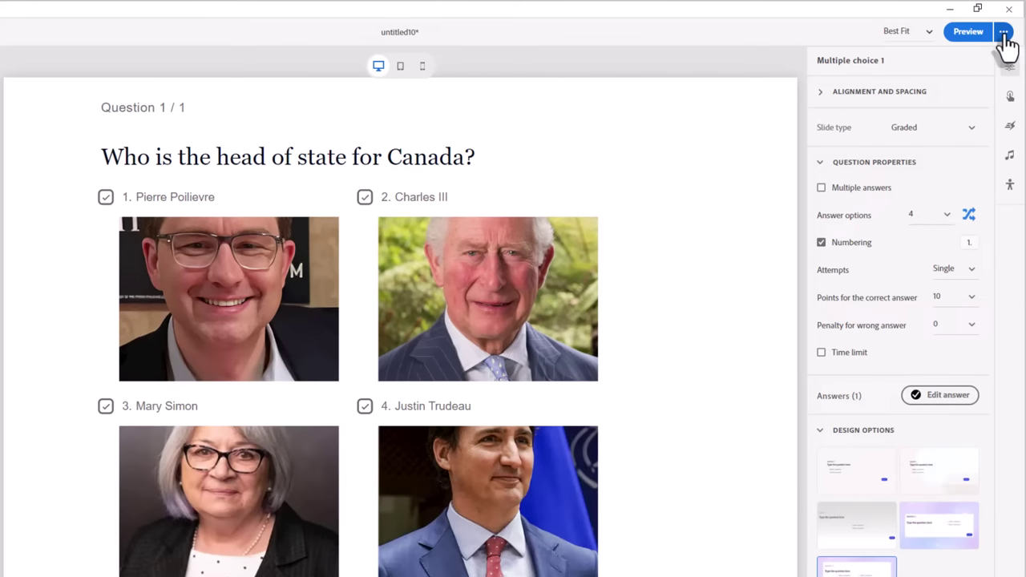
# Generate a device preview of the Canada quiz slide and load it on the phone.
pyautogui.click(1004, 34)
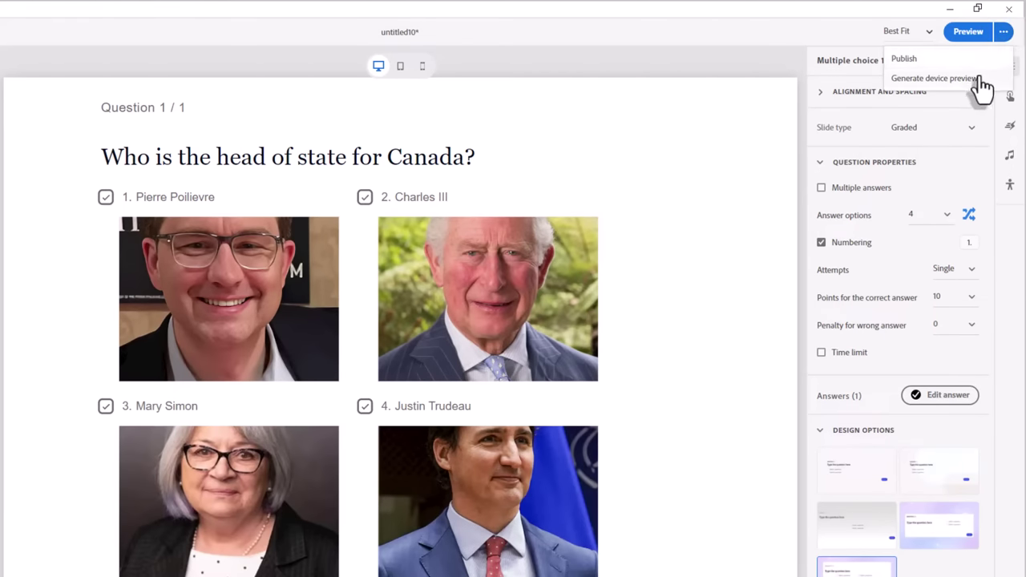
pyautogui.click(980, 78)
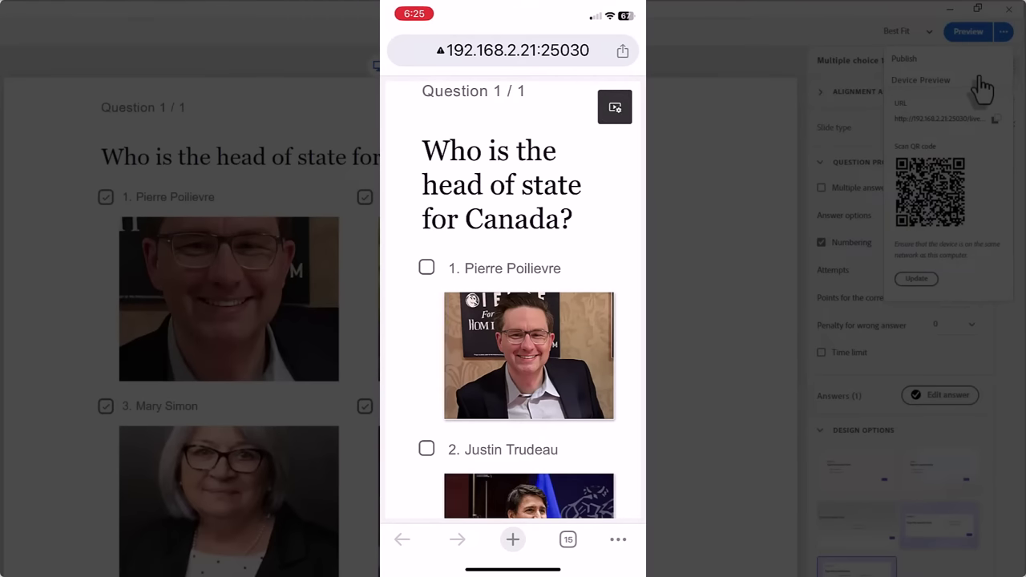
pyautogui.scroll(-10, 528, 299)
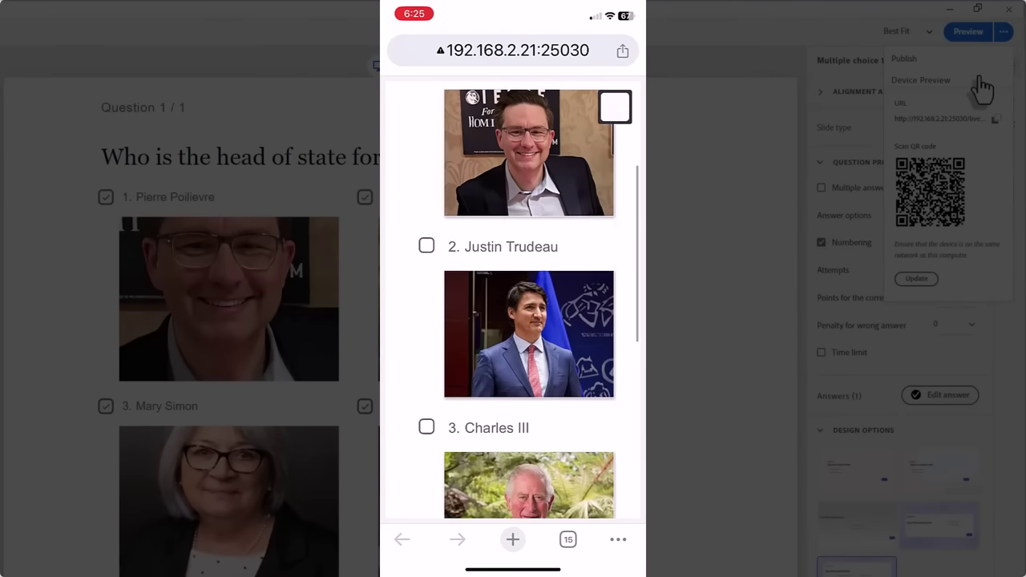
pyautogui.scroll(10, 529, 300)
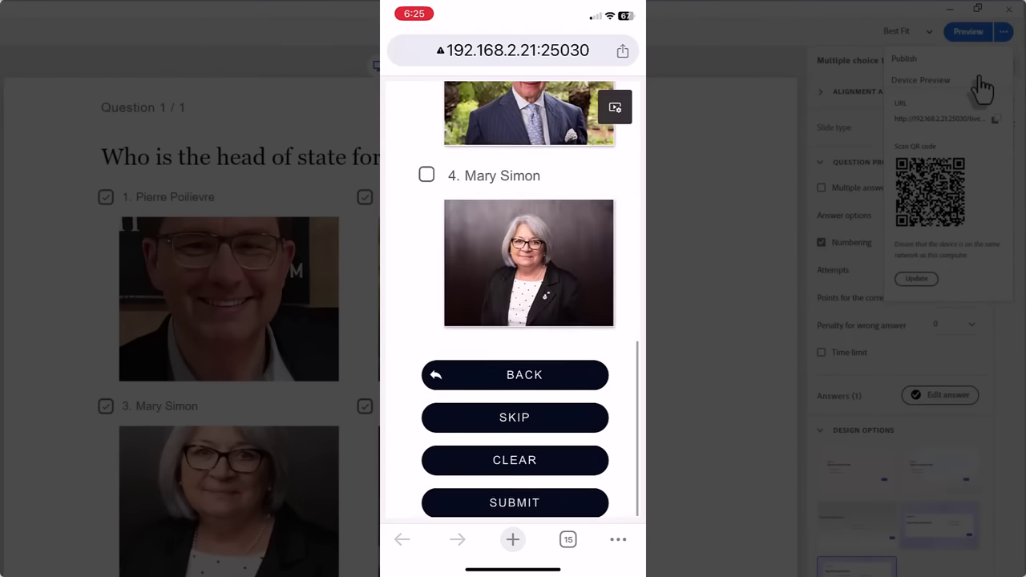
pyautogui.scroll(-5, 529, 300)
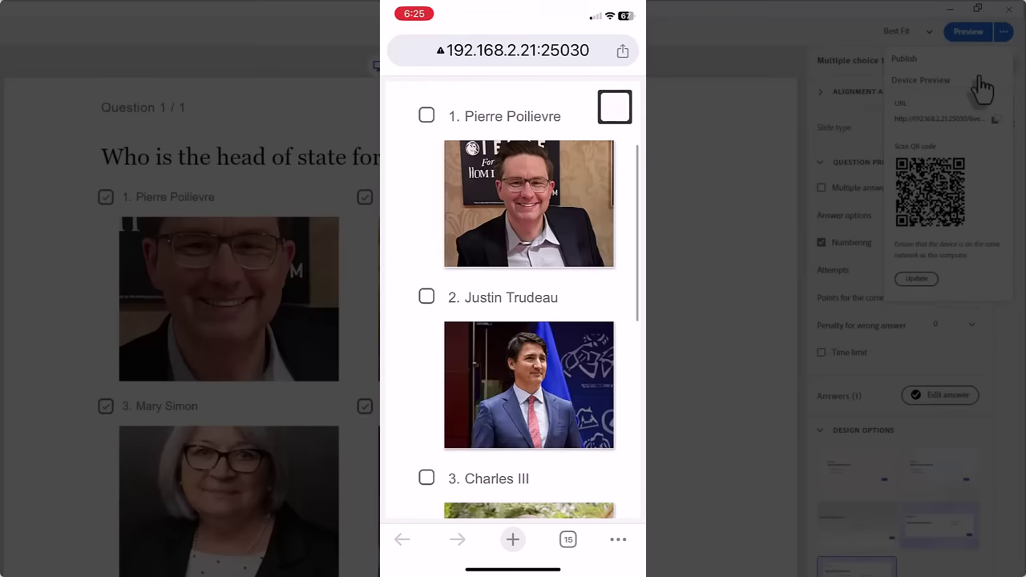
# On the phone, submit Charles III to get the large 'That's correct!' feedback.
pyautogui.click(426, 272)
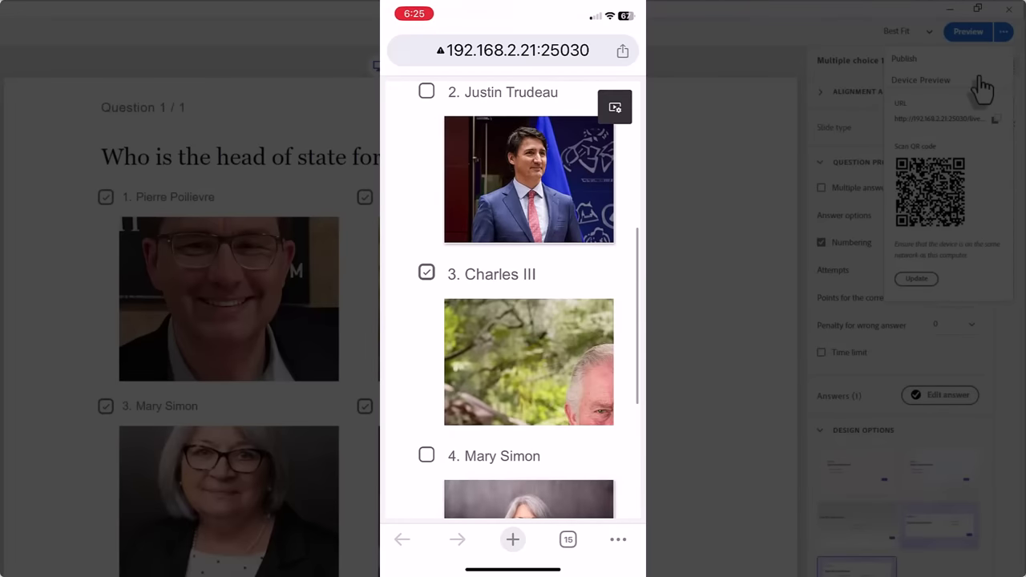
pyautogui.scroll(-5, 529, 300)
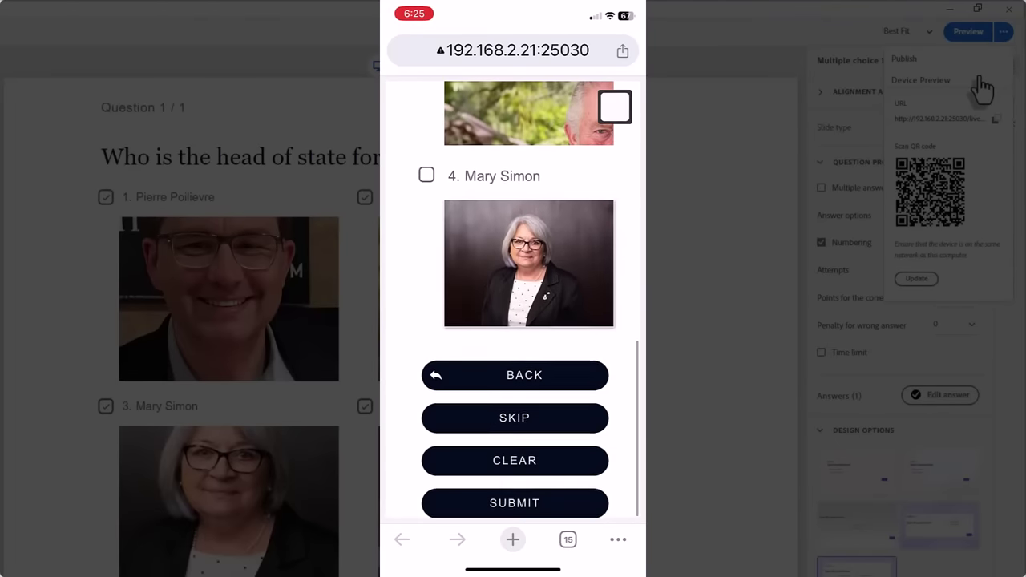
pyautogui.click(514, 501)
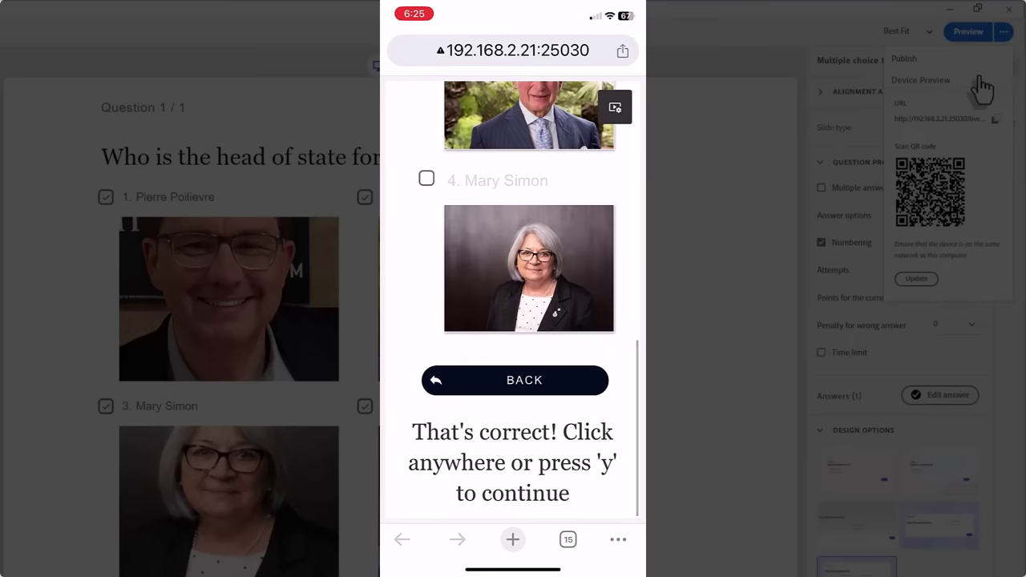